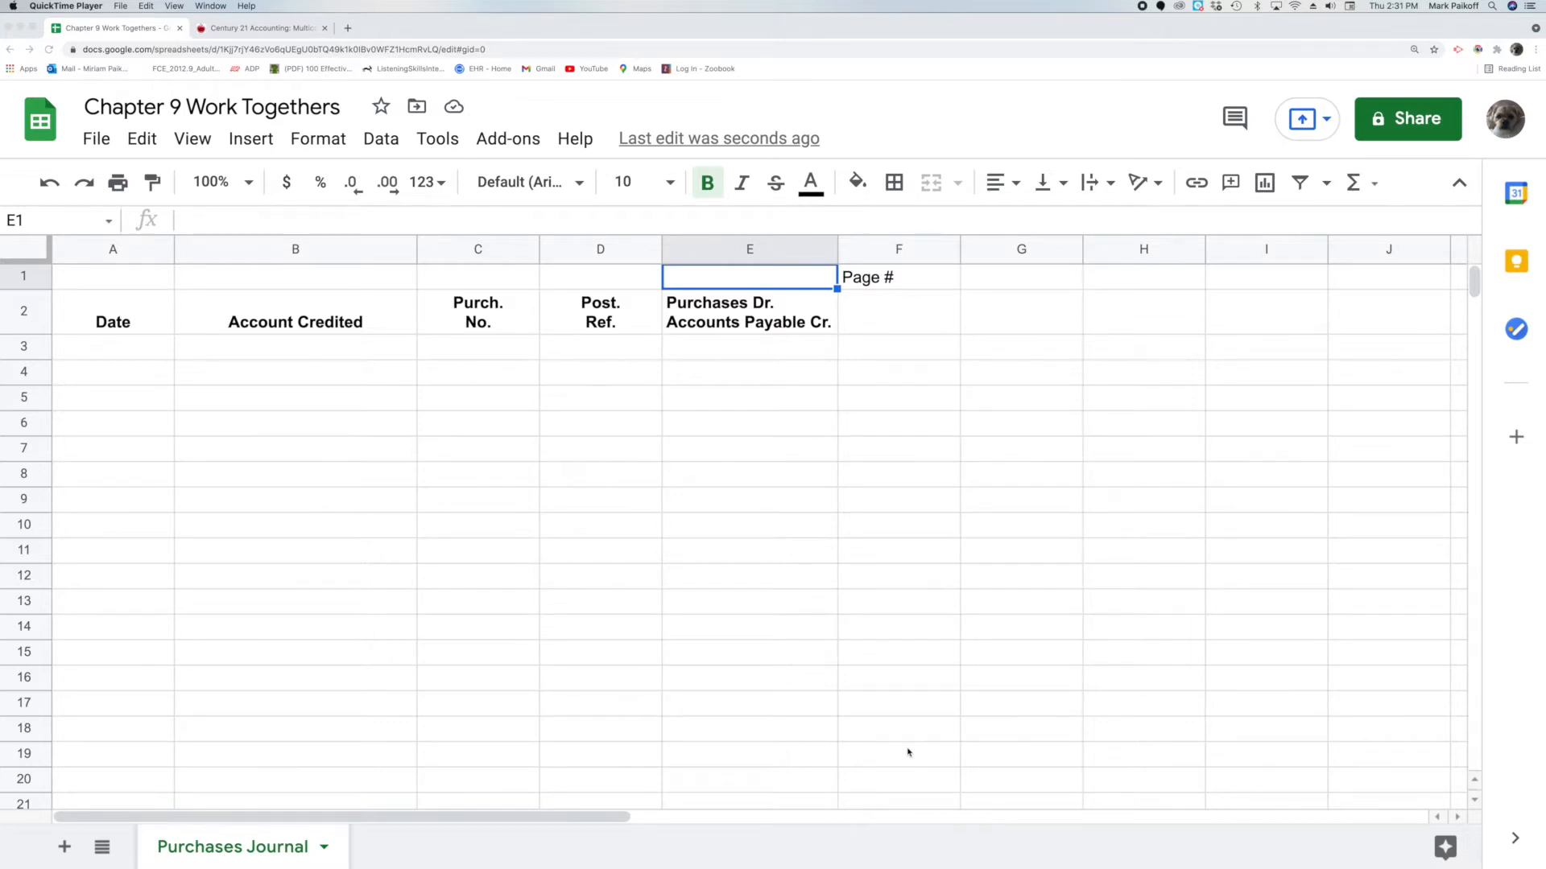
# Make cell F1 read Page # 10, then view the Work Together 9-1 transactions in the textbook PDF
pyautogui.click(921, 283)
pyautogui.doubleClick(921, 282)
pyautogui.write('10')
pyautogui.press('Return')
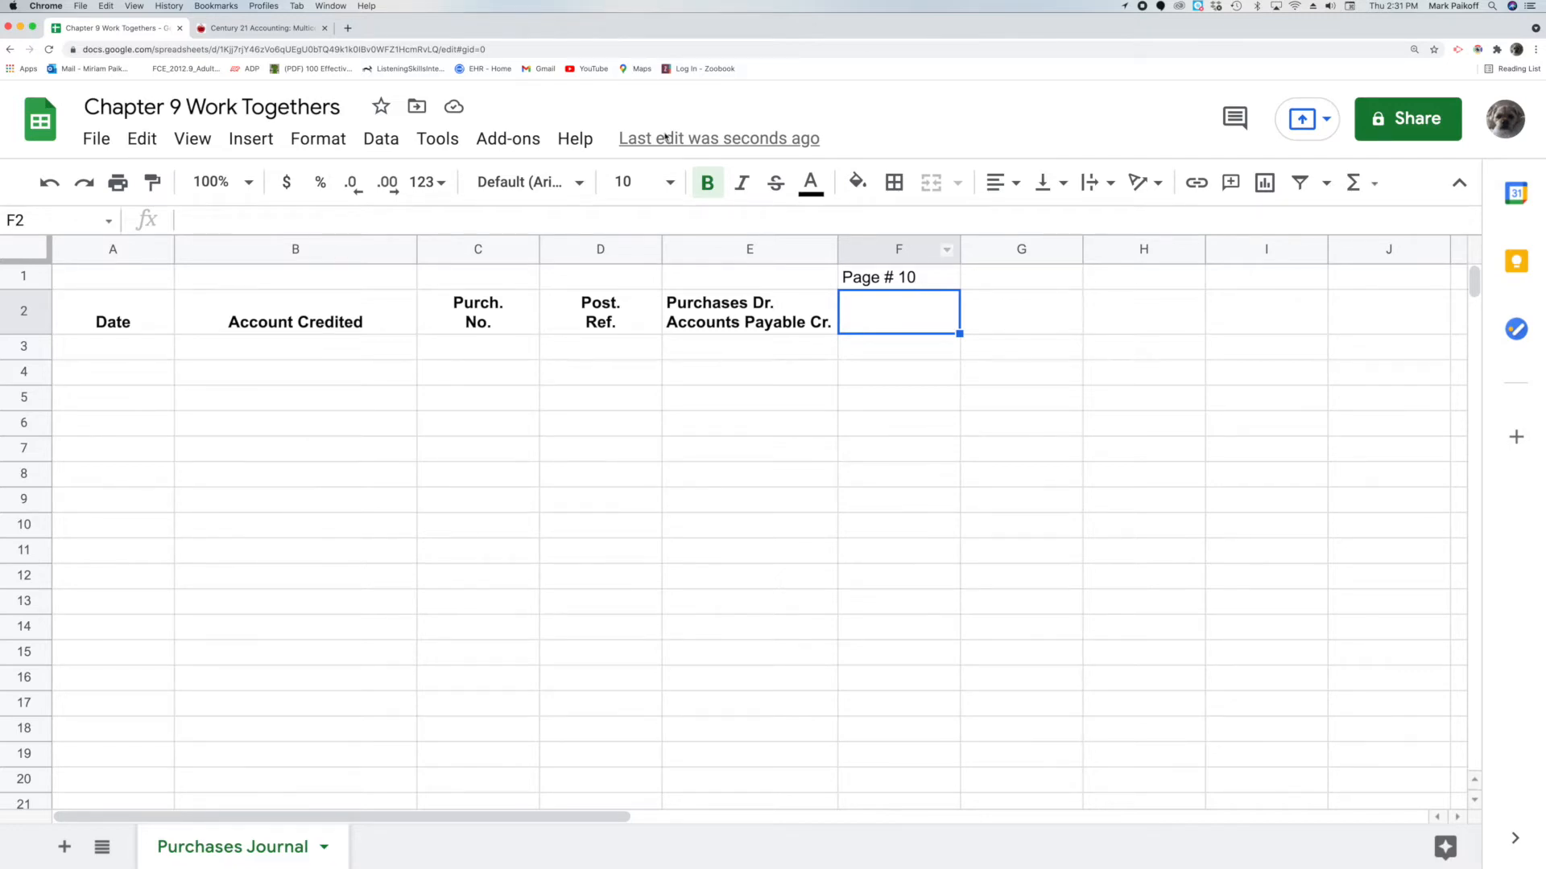
pyautogui.click(274, 30)
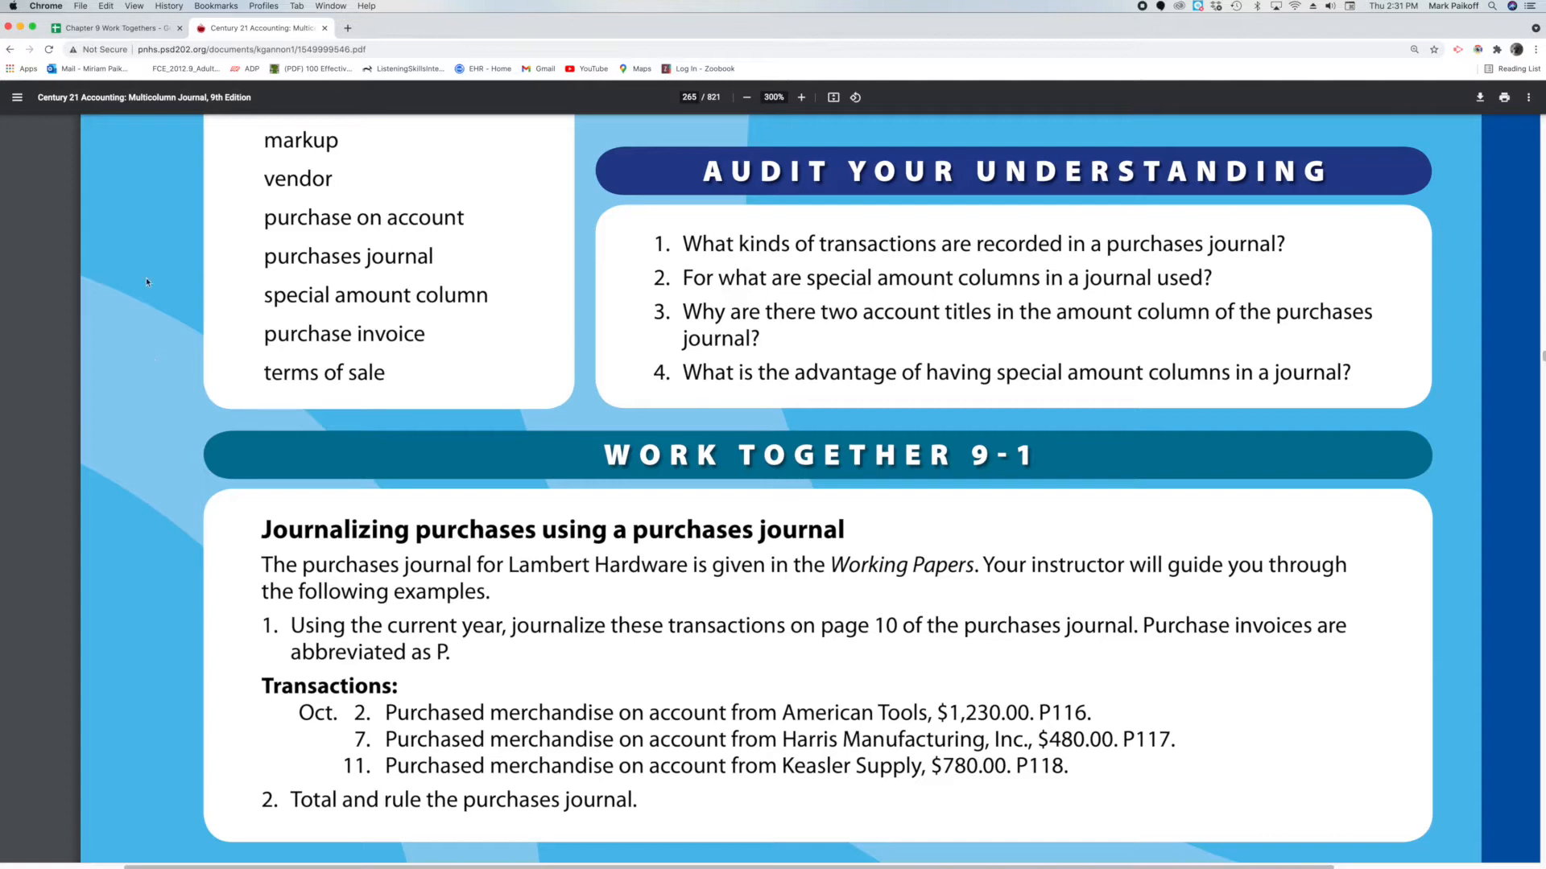
pyautogui.click(104, 28)
# Back in the Purchases Journal, select cell A3 for the first date
pyautogui.click(127, 348)
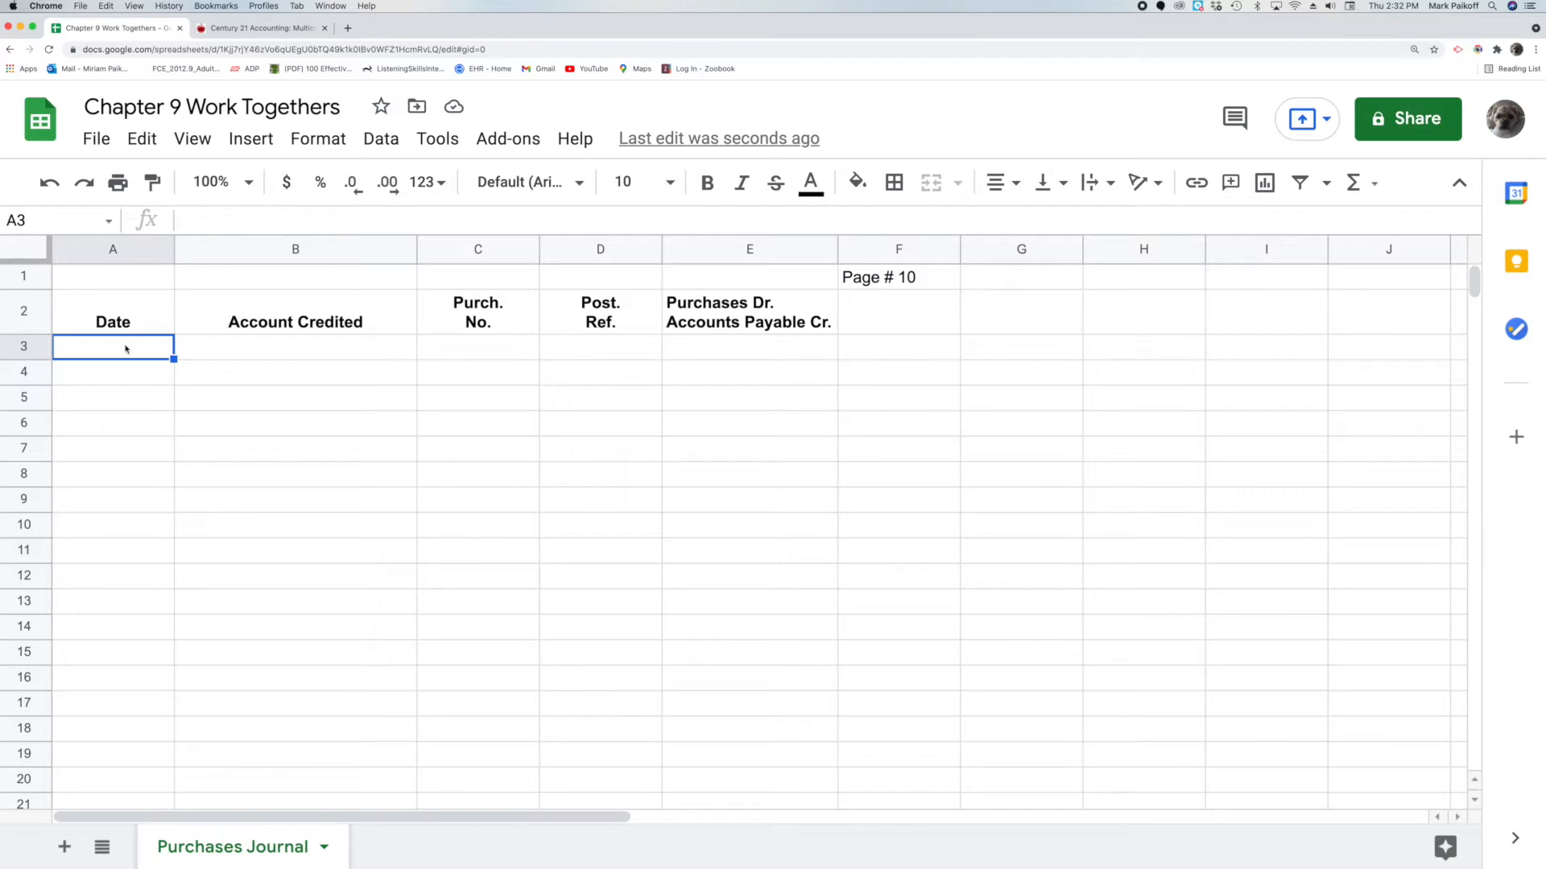
# Enter the date Oct. 2, 2021 in A3 and American Tools in B3
pyautogui.doubleClick(125, 347)
pyautogui.write('Oct. 2, 2021')
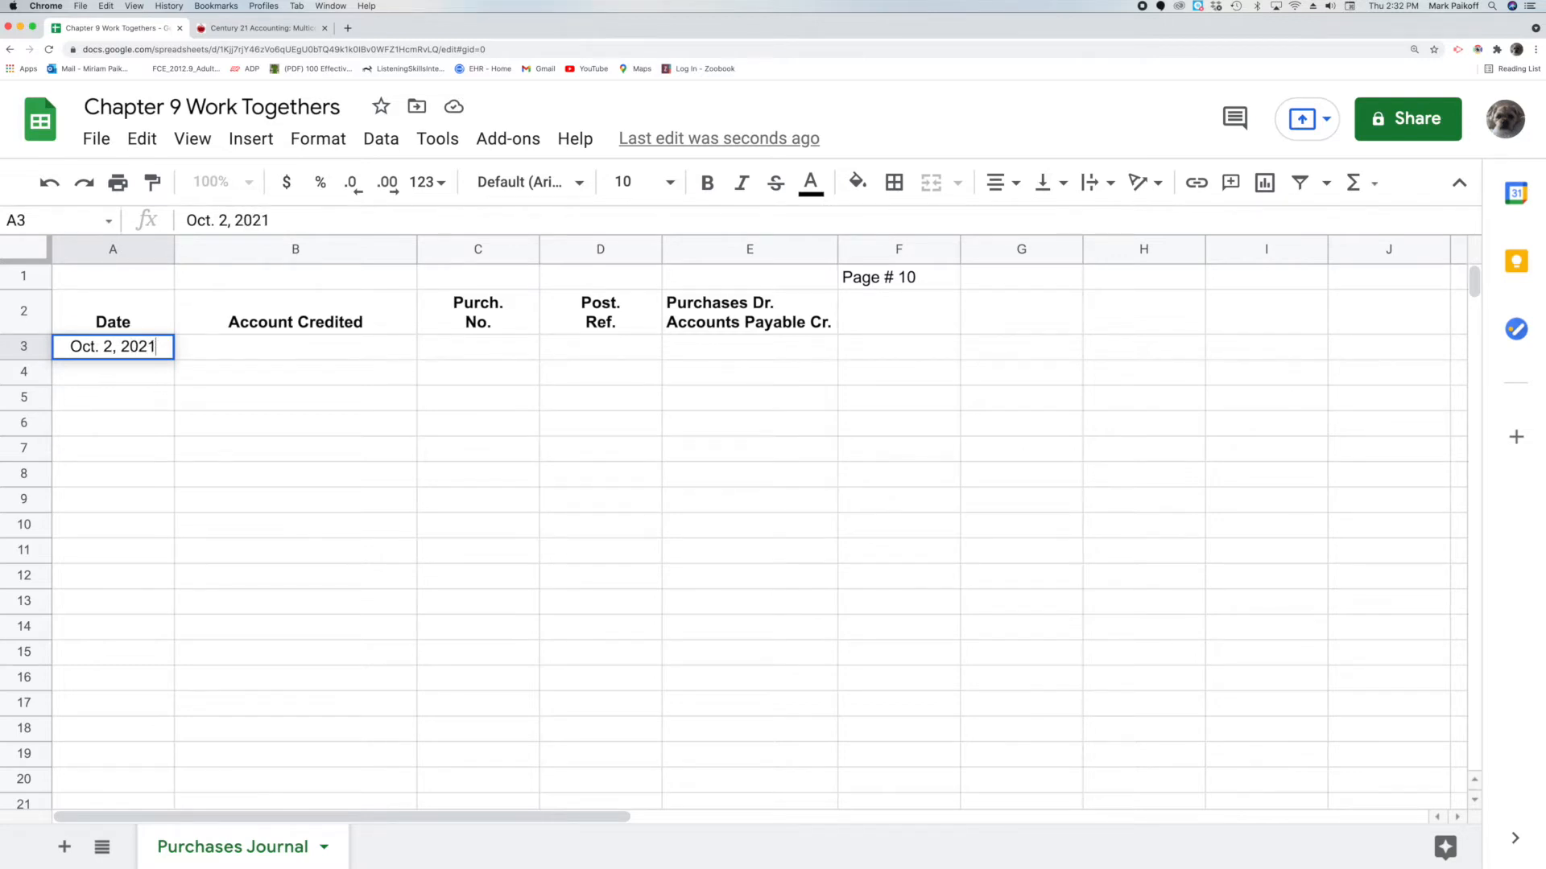
pyautogui.press('Return')
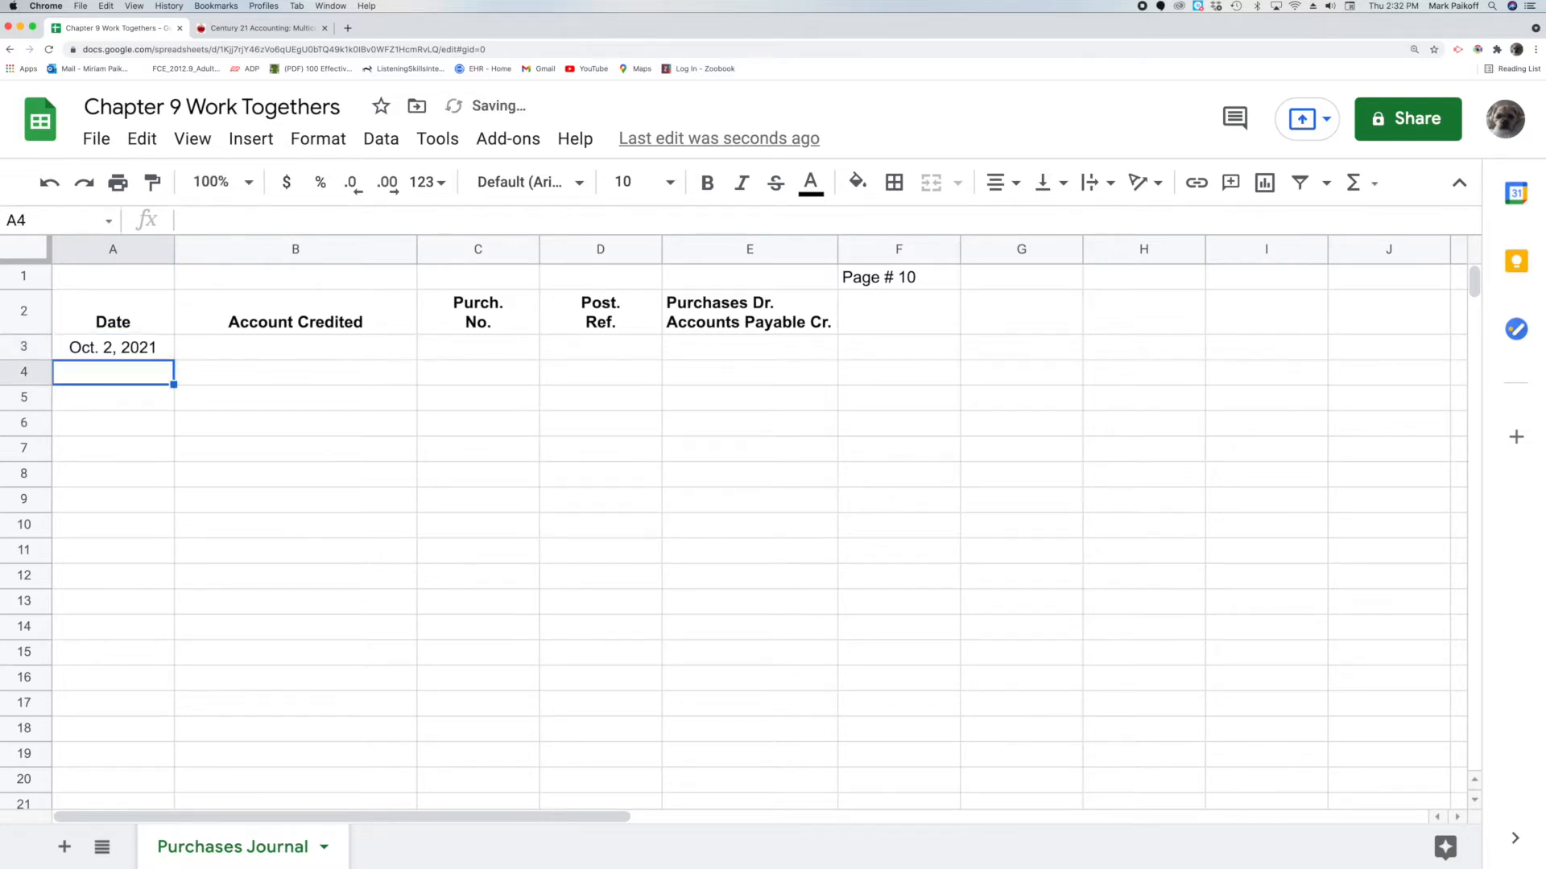
pyautogui.click(215, 346)
pyautogui.doubleClick(215, 346)
pyautogui.write('A')
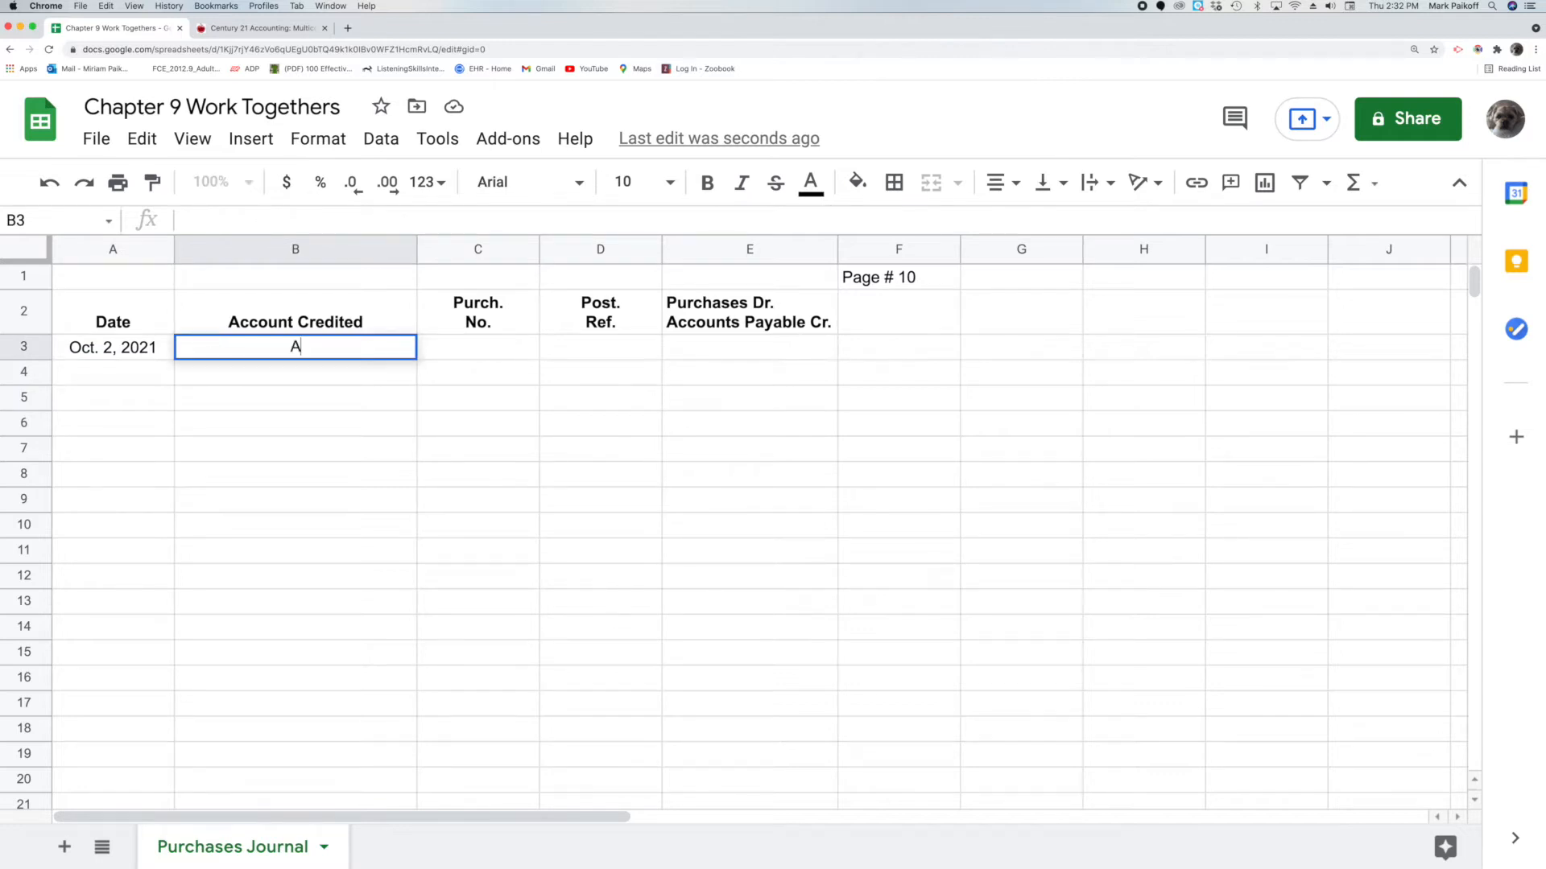
pyautogui.write('merican Tools')
pyautogui.press('Return')
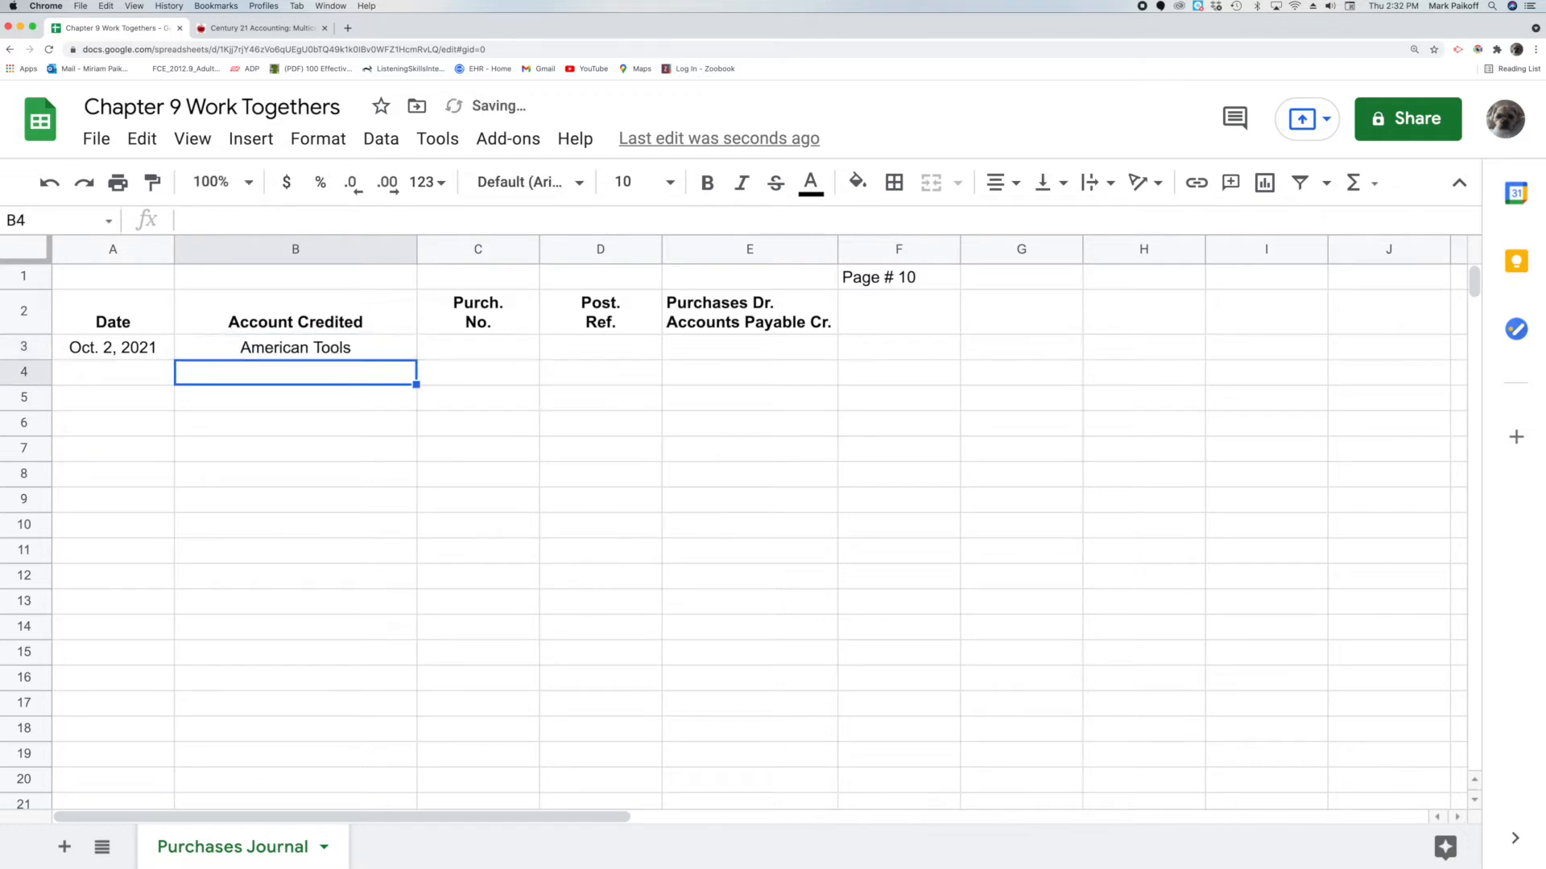
# Enter purchase number 116 in C3 and the amount 1,230.00 in E3
pyautogui.click(471, 350)
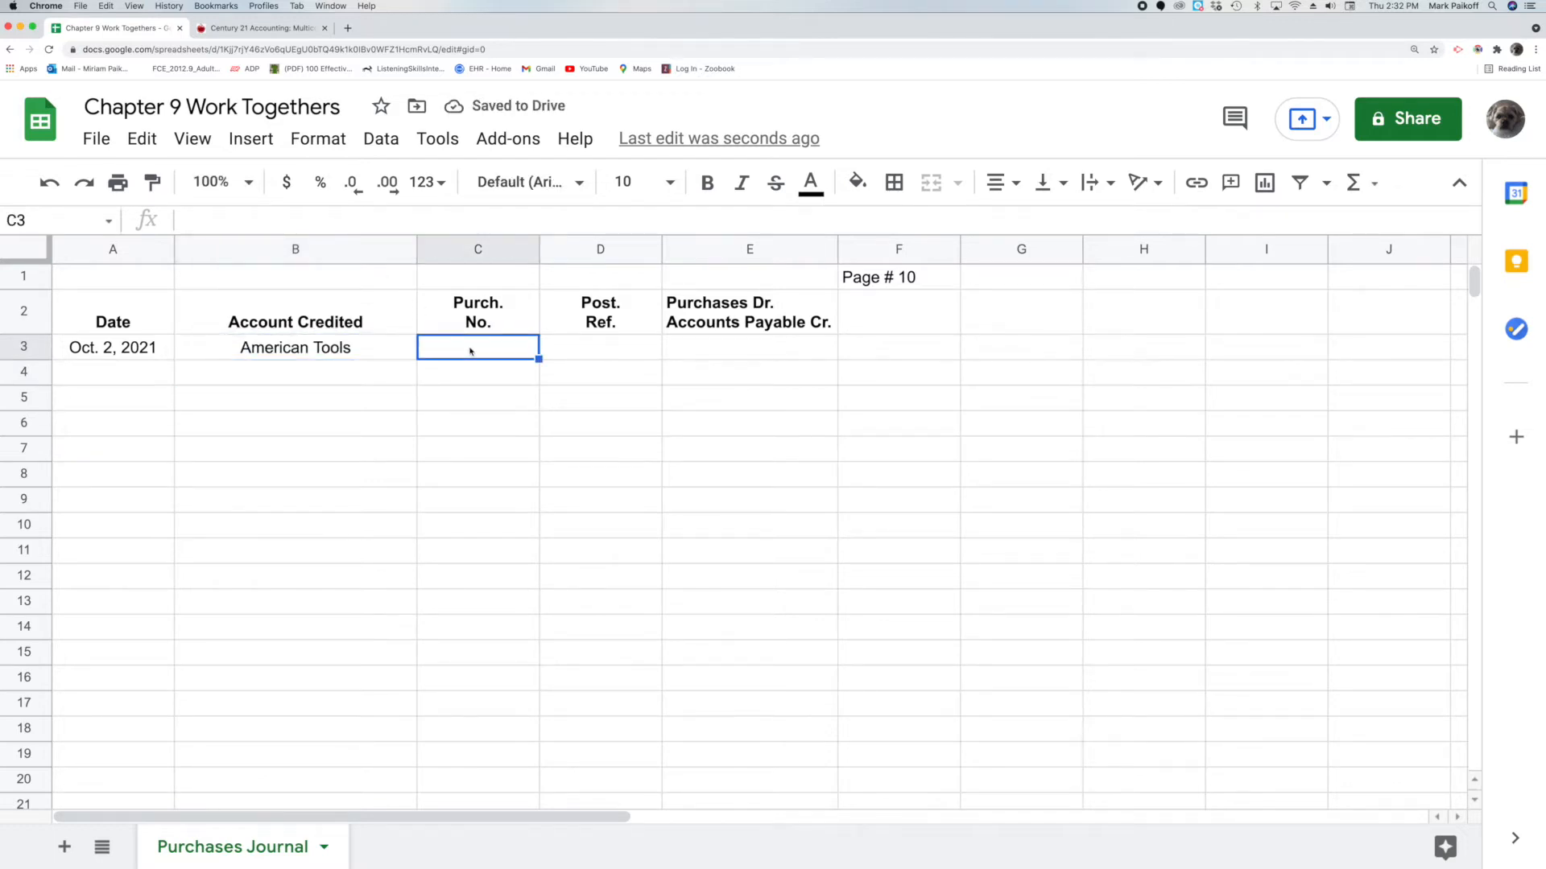
pyautogui.write('116')
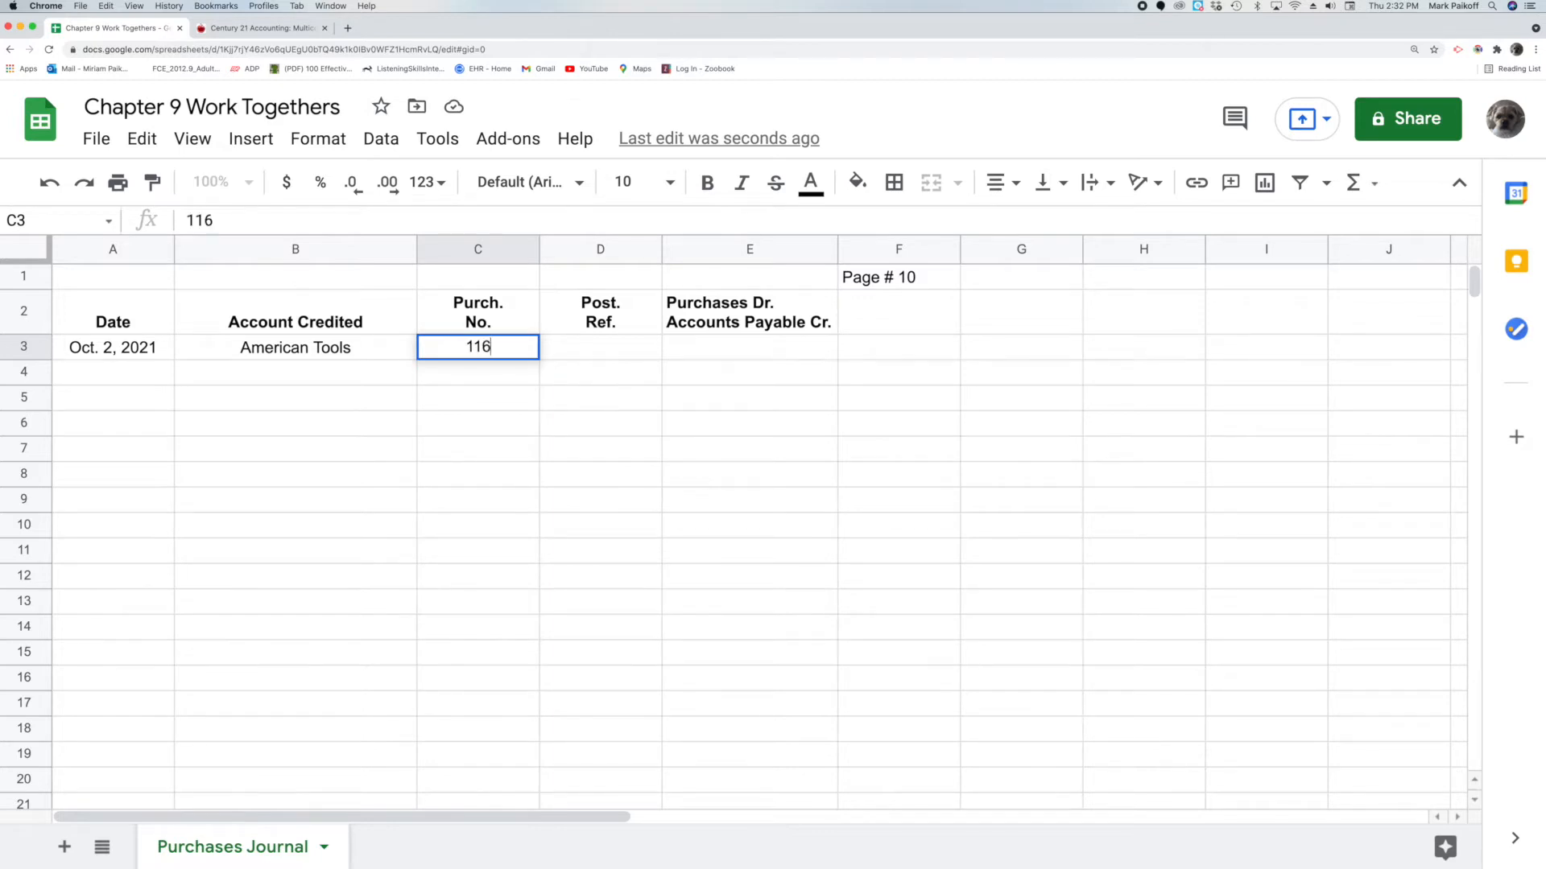
pyautogui.press('Return')
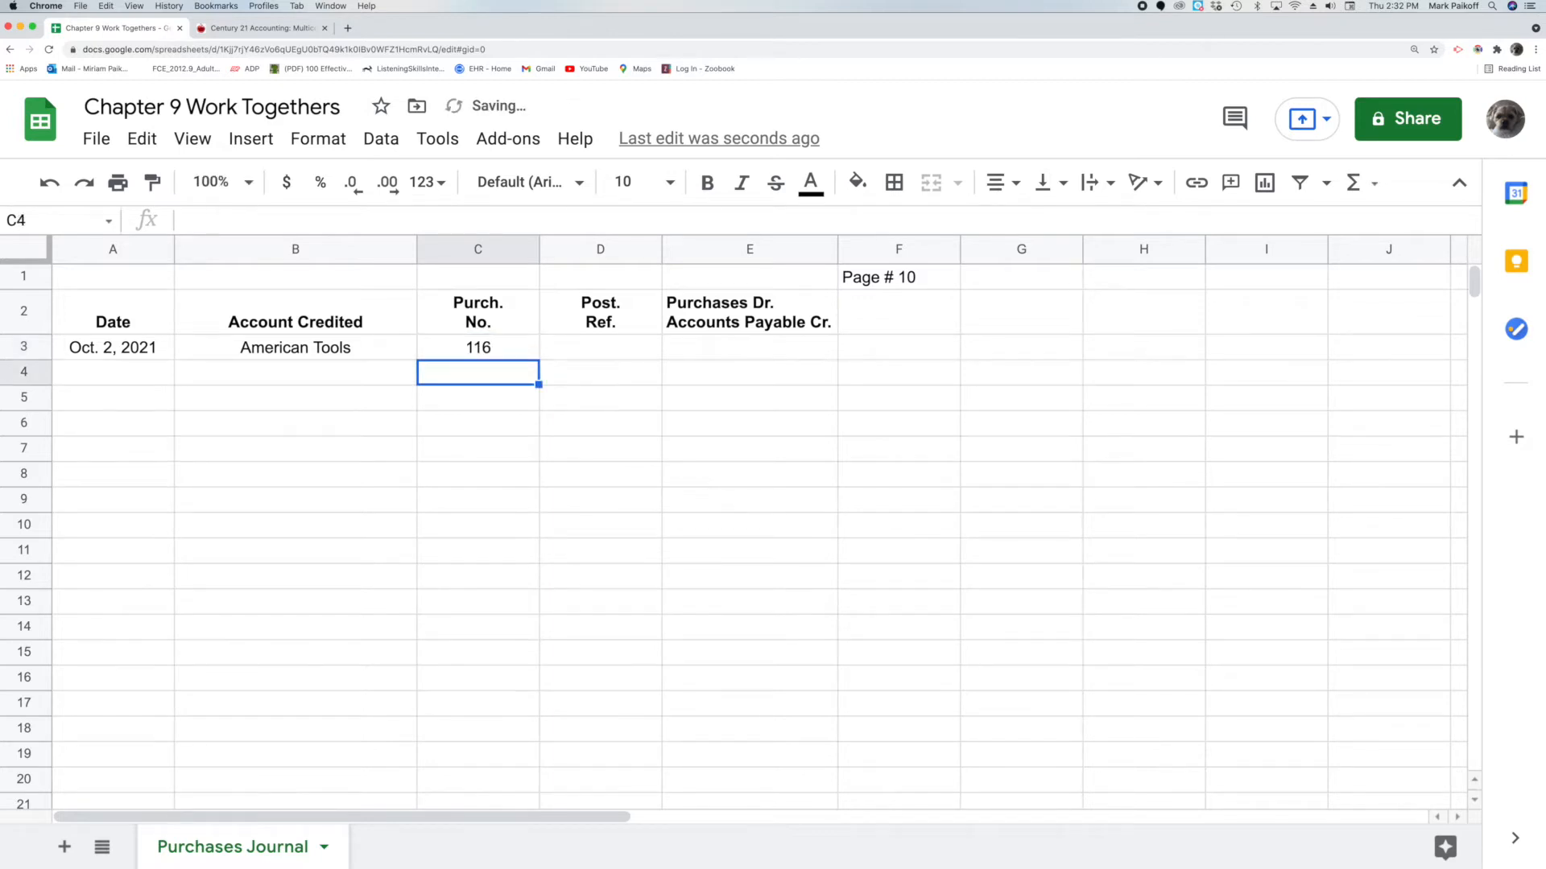
pyautogui.click(722, 348)
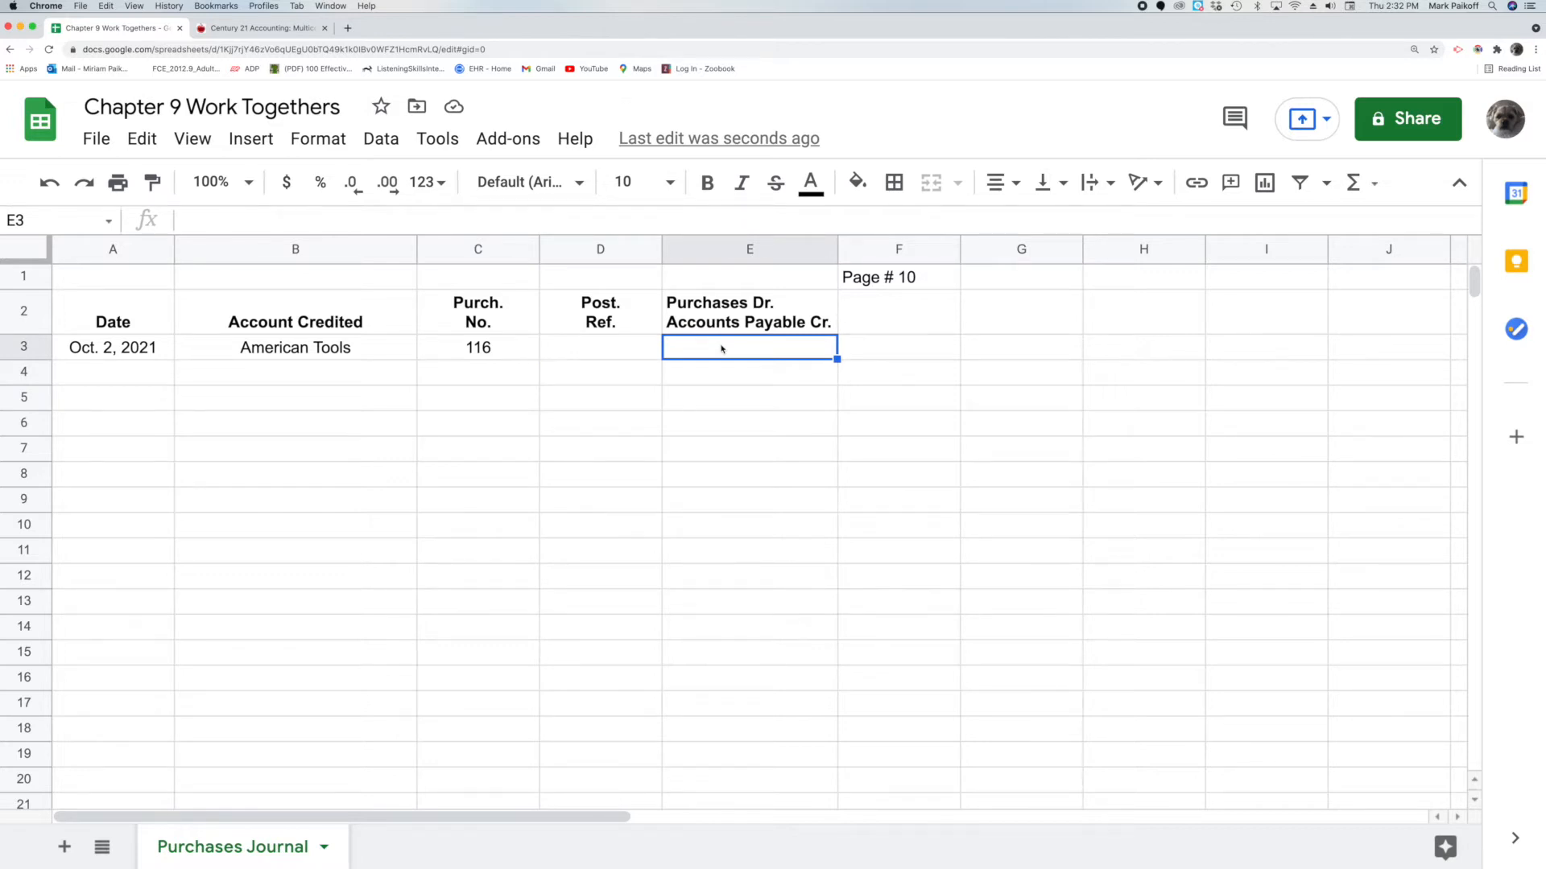
pyautogui.doubleClick(721, 348)
pyautogui.write('1230')
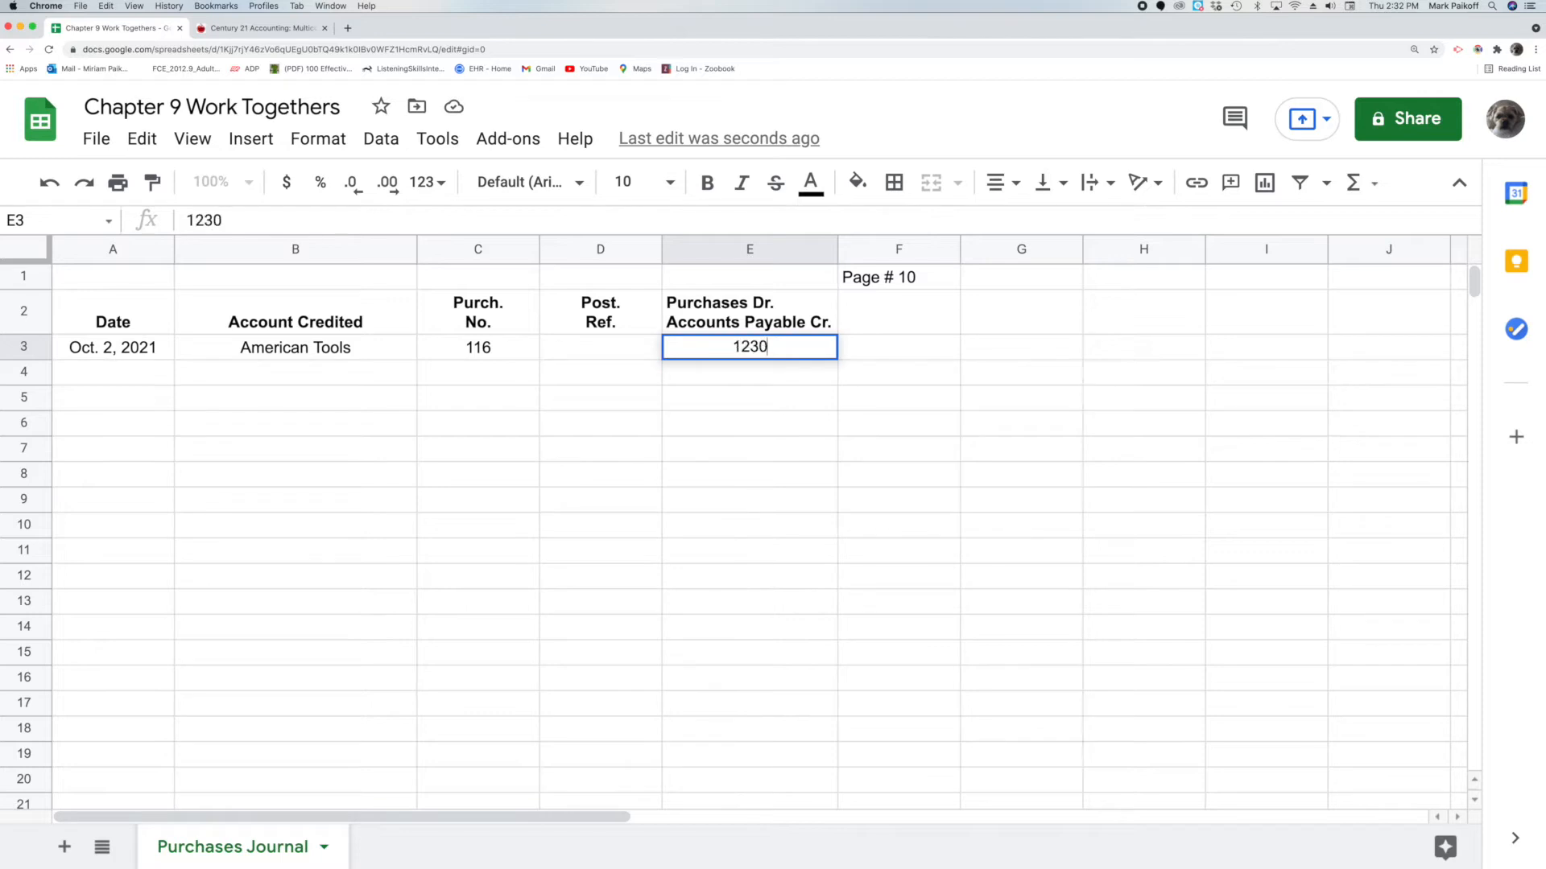
pyautogui.press('Return')
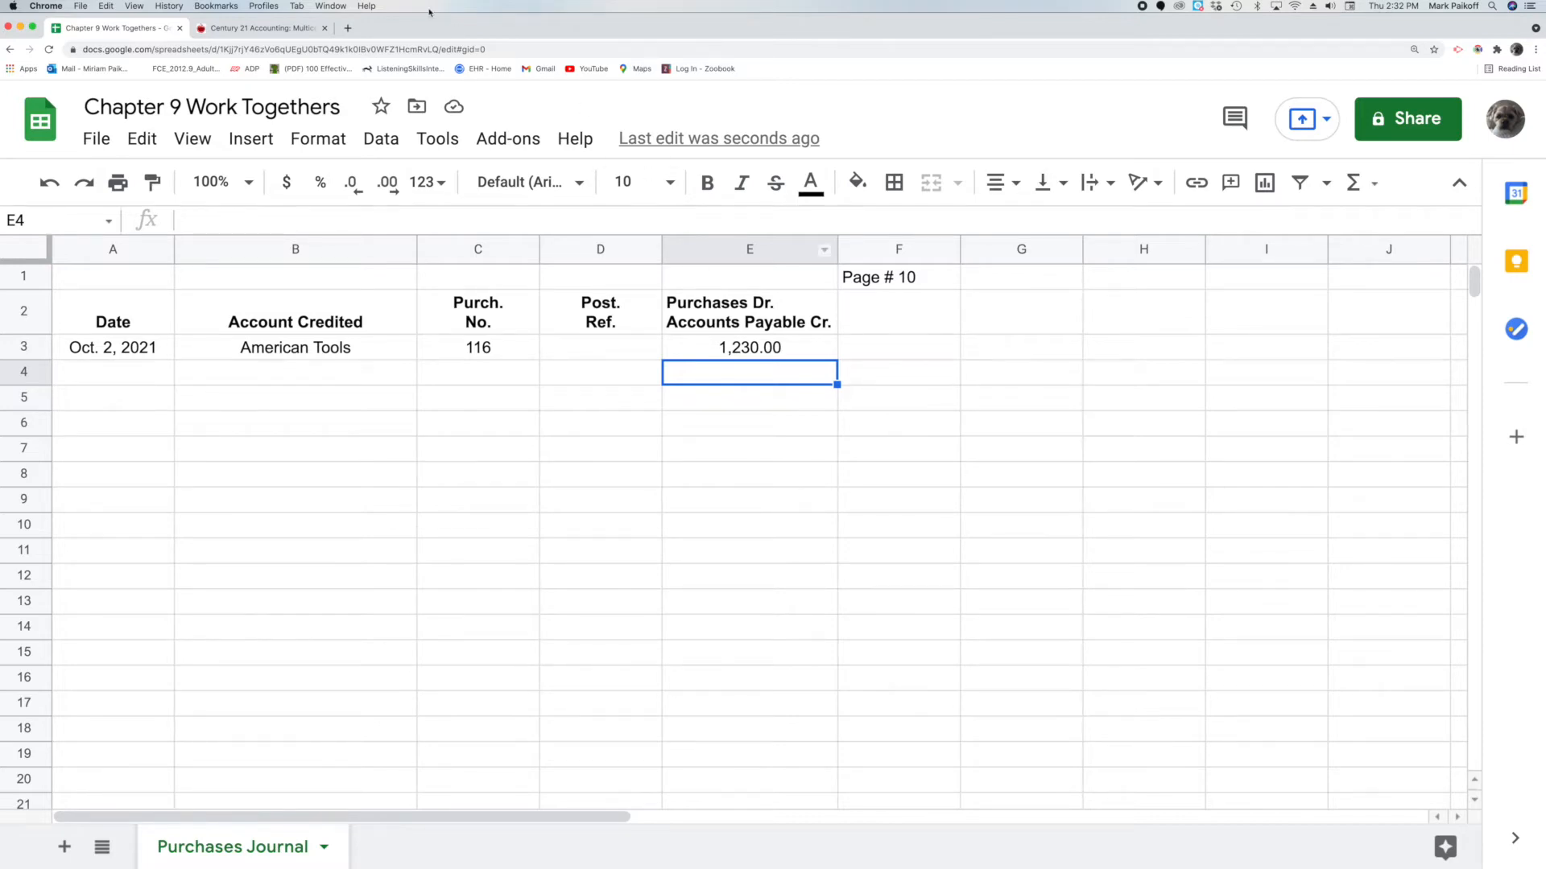
pyautogui.click(302, 29)
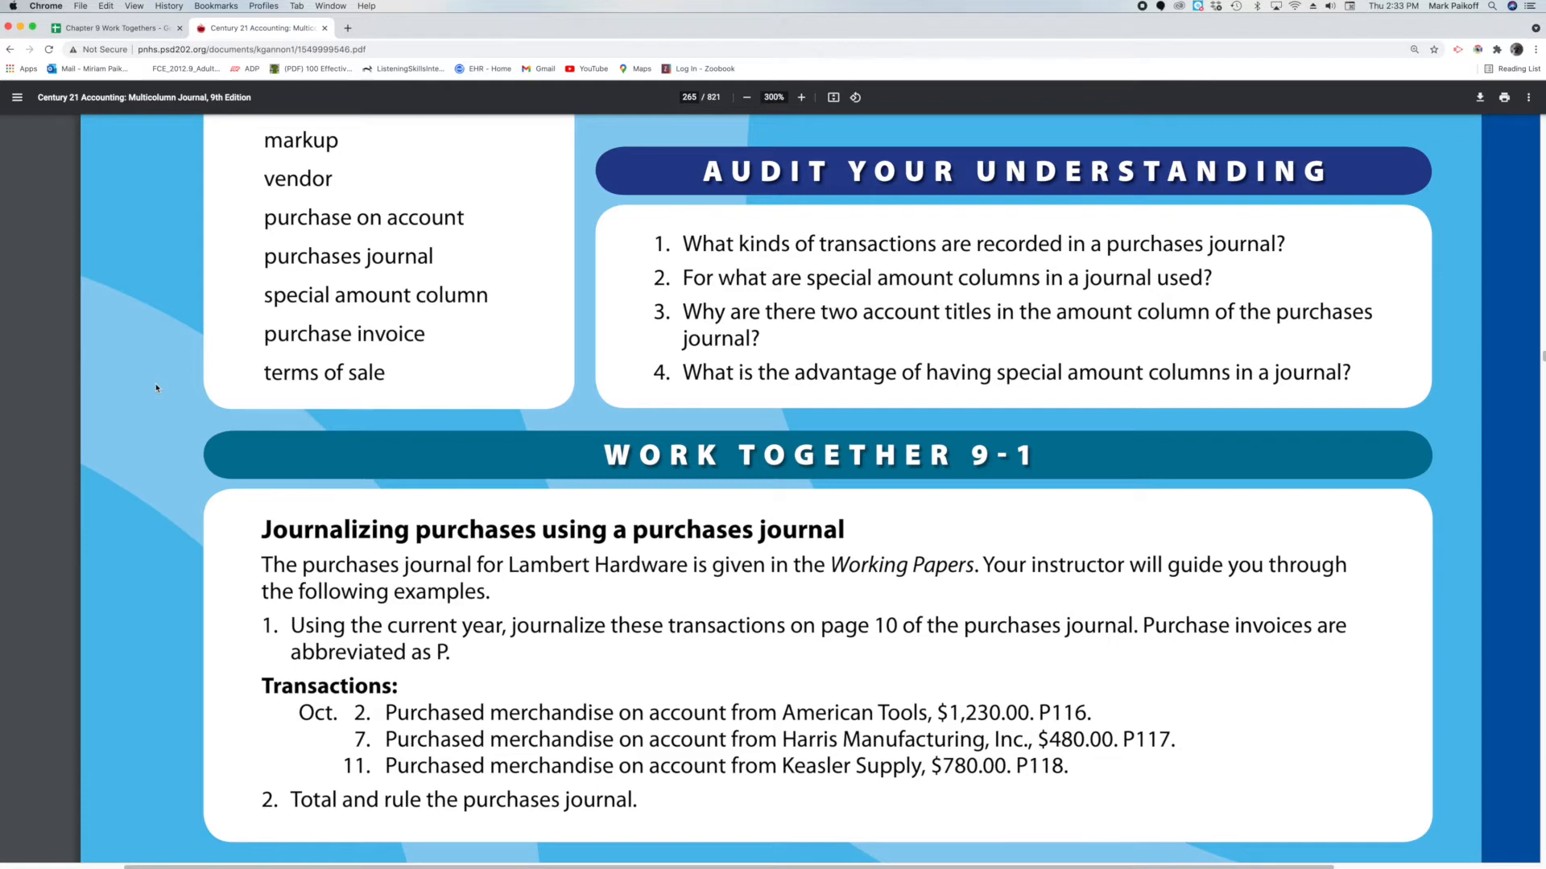
pyautogui.click(113, 27)
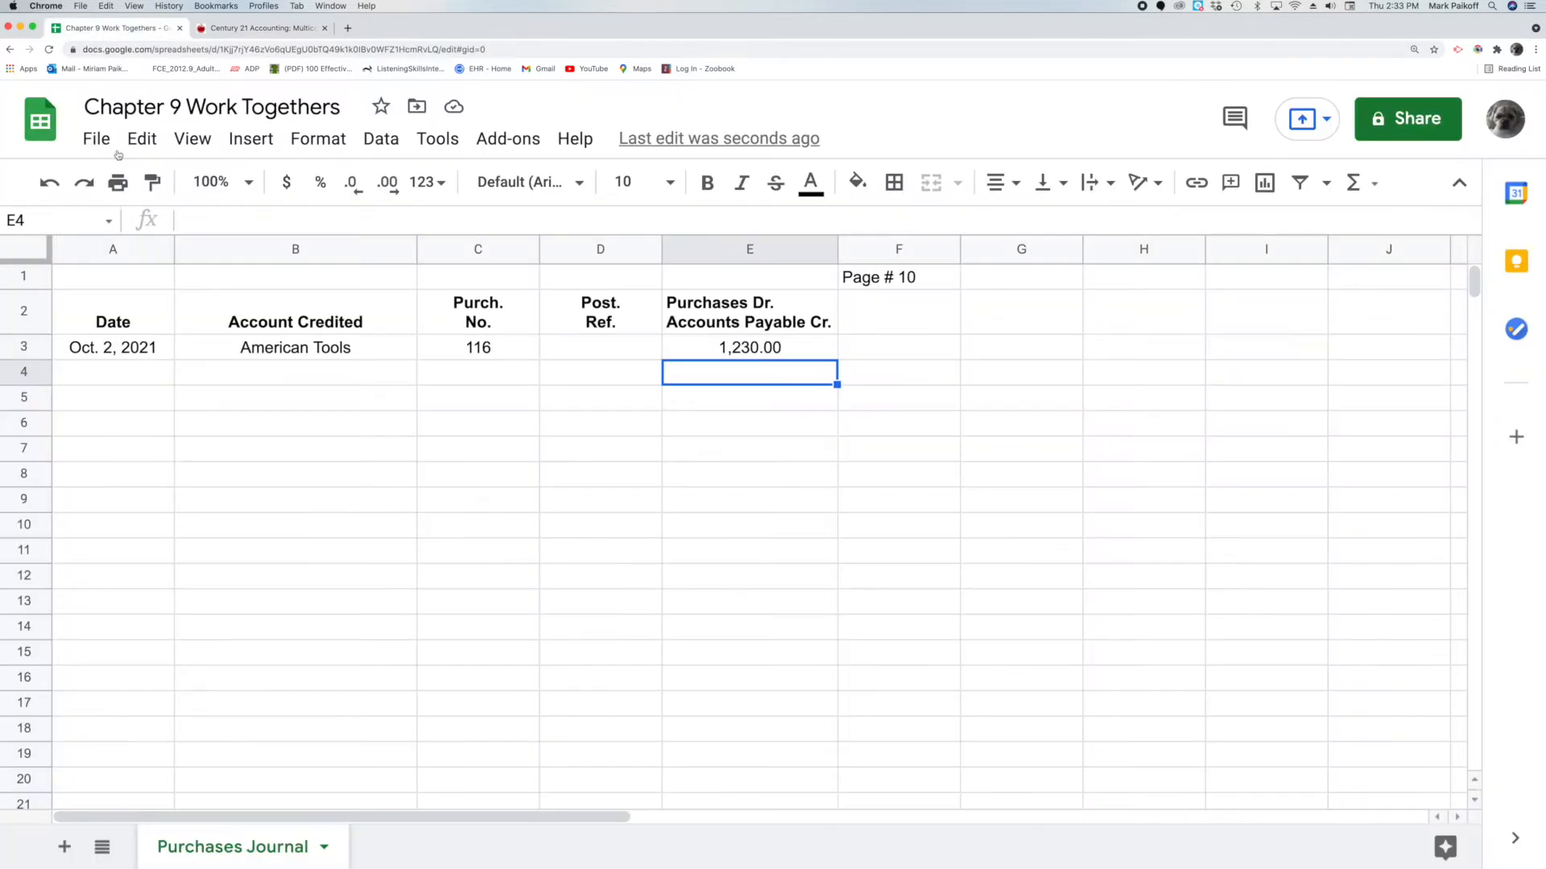
pyautogui.click(125, 378)
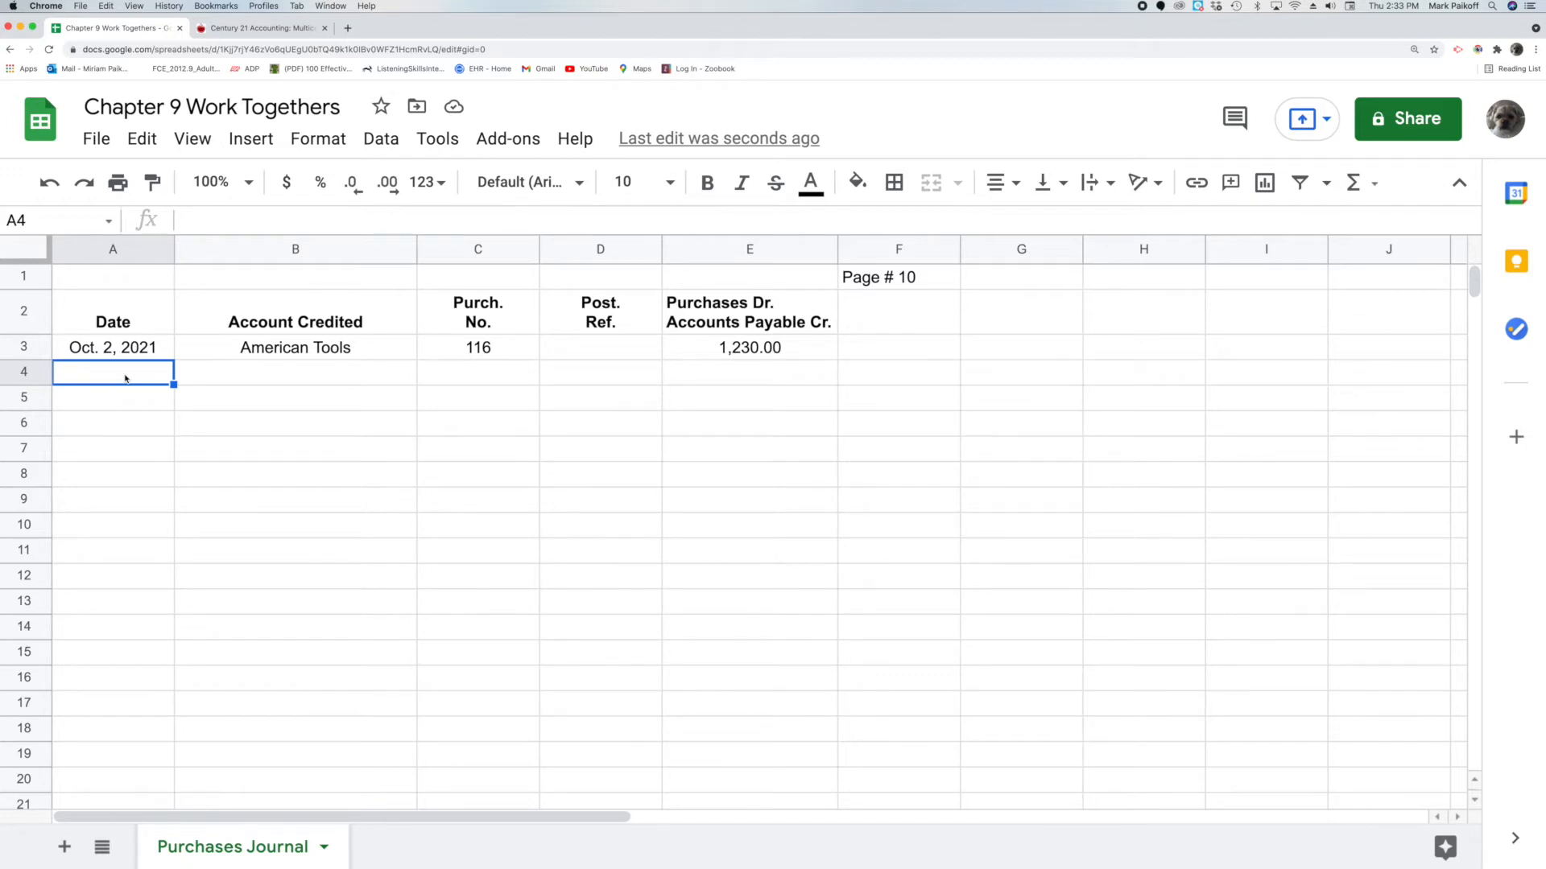
# Enter day 7 in A4 and Harris Manufacturing, Inc. in B4
pyautogui.doubleClick(126, 378)
pyautogui.write('7')
pyautogui.press('Return')
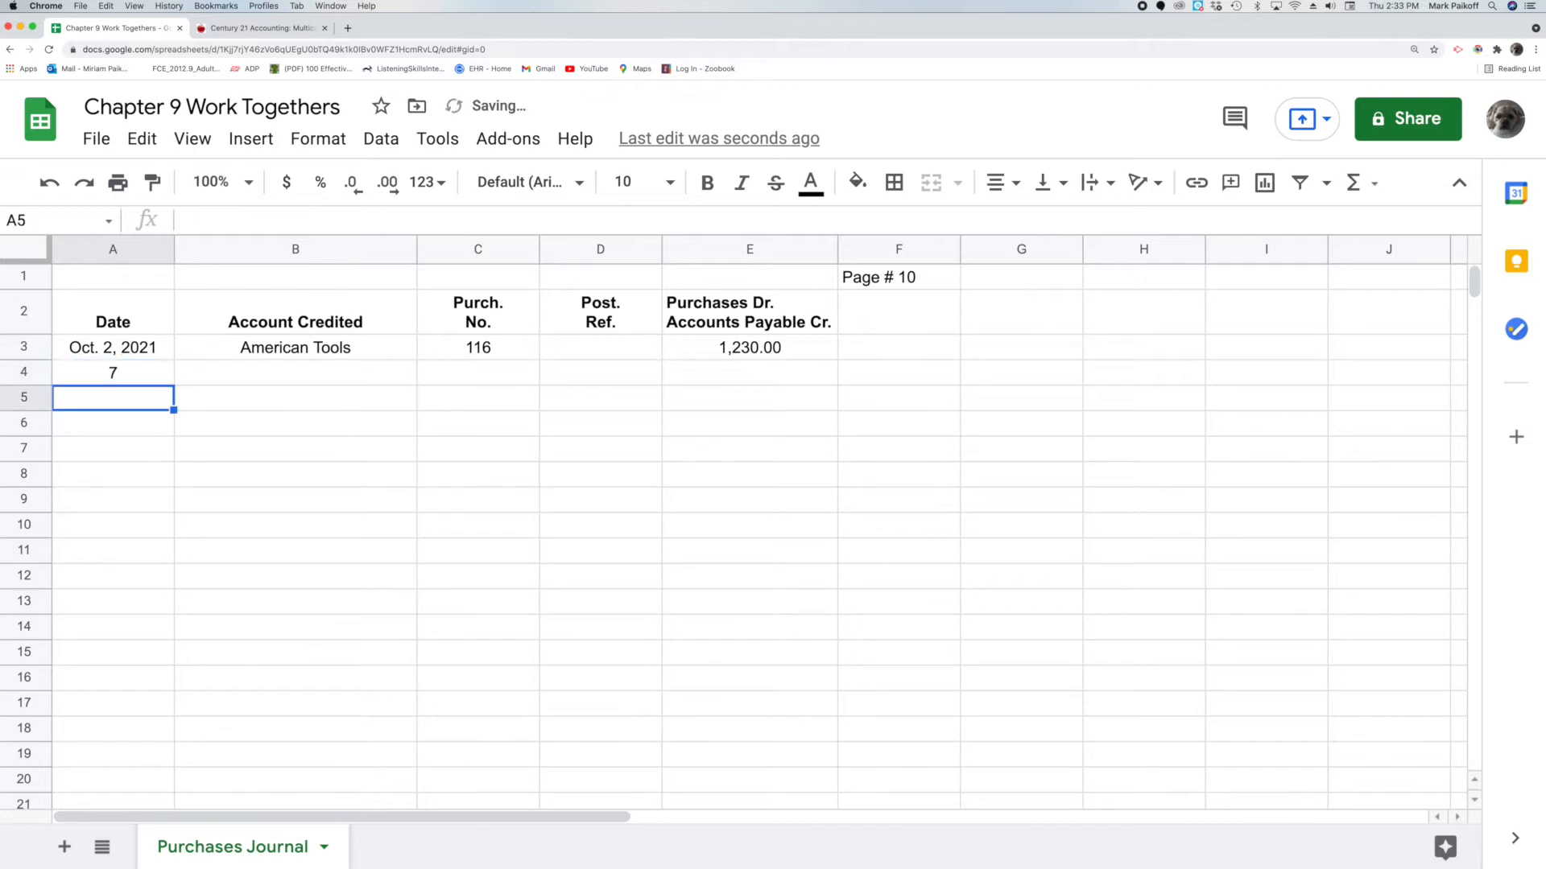
pyautogui.click(218, 376)
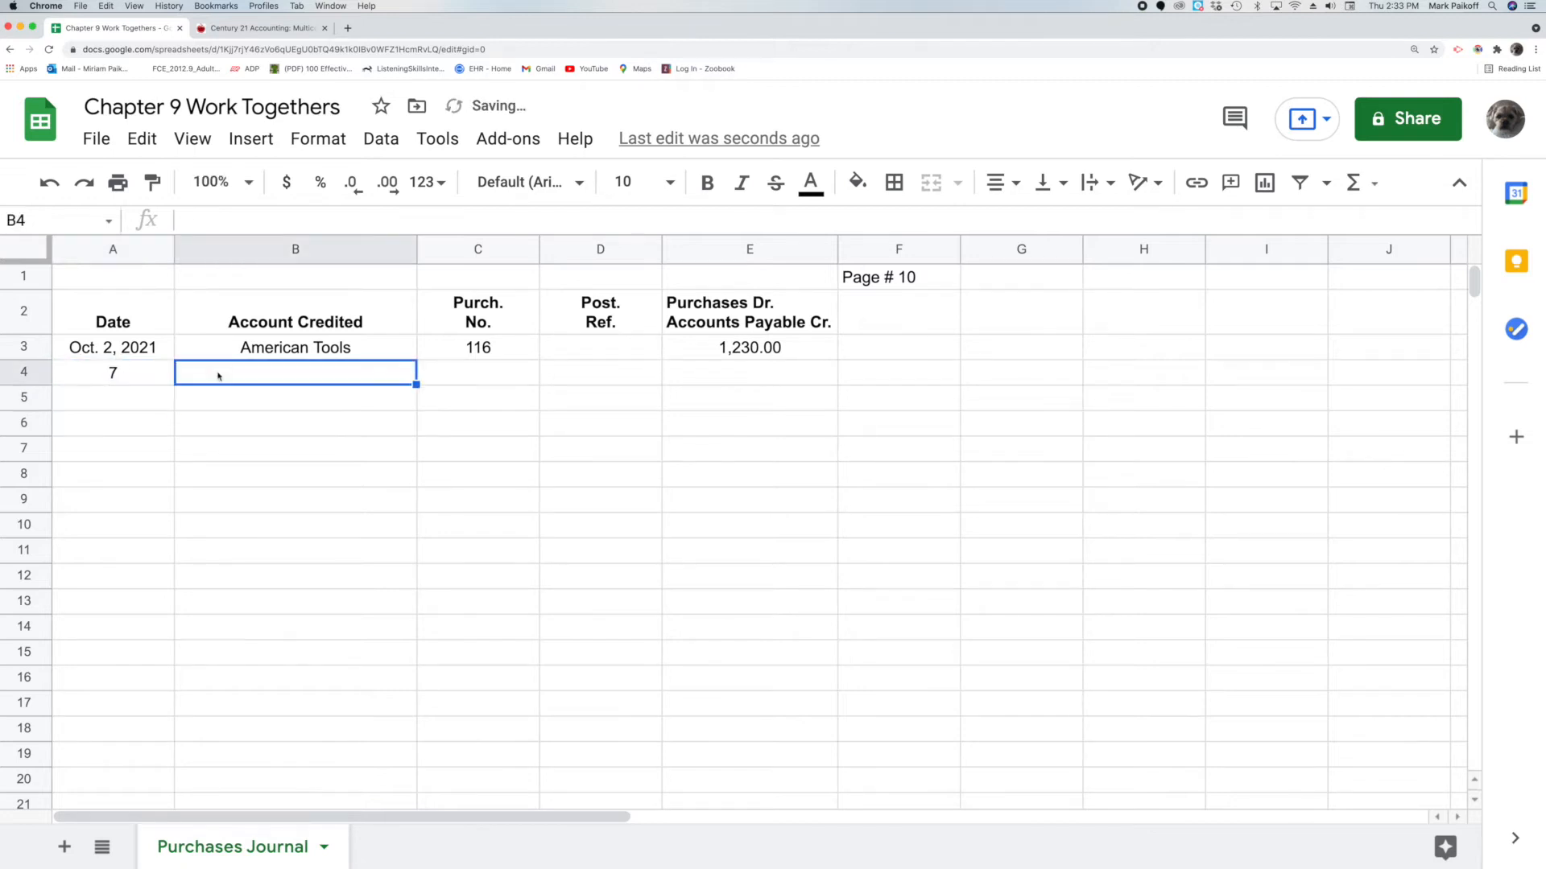
pyautogui.doubleClick(218, 376)
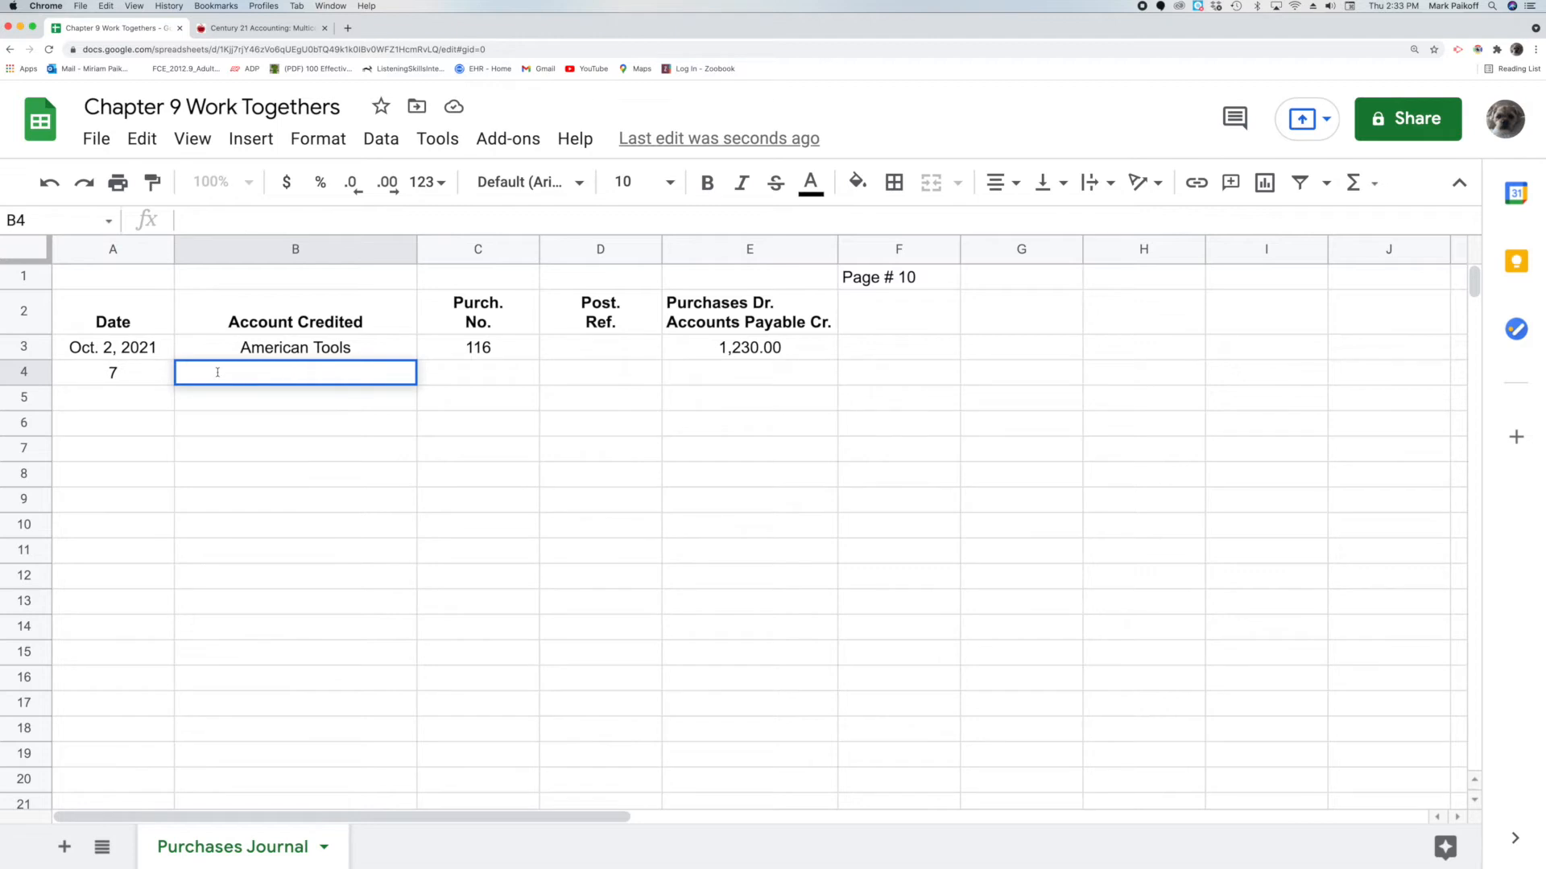
pyautogui.write('Harris Manufa')
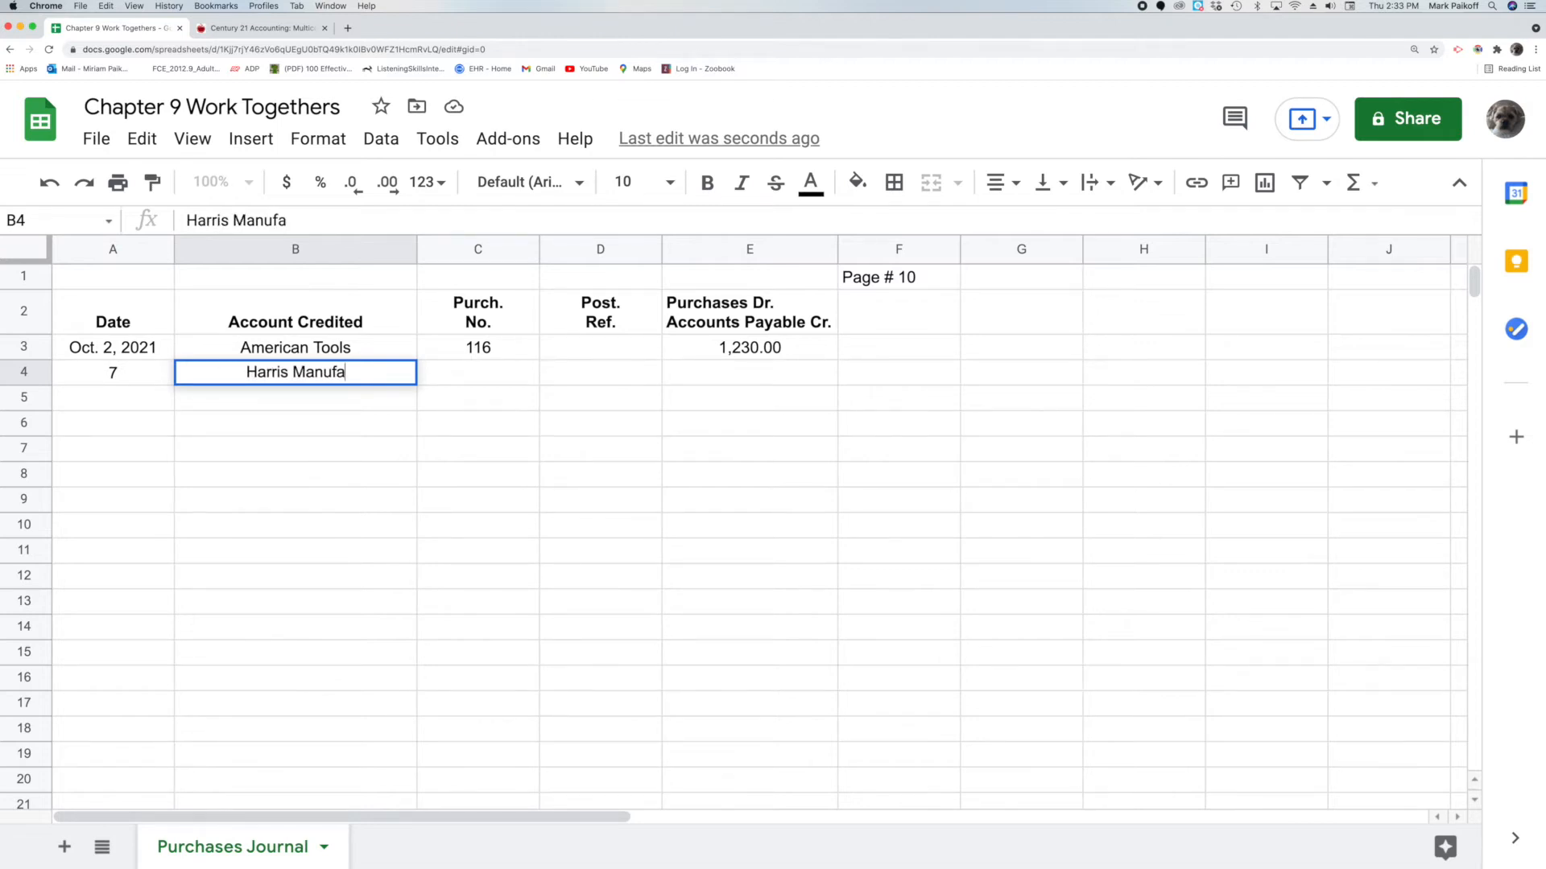
pyautogui.write('cturing,')
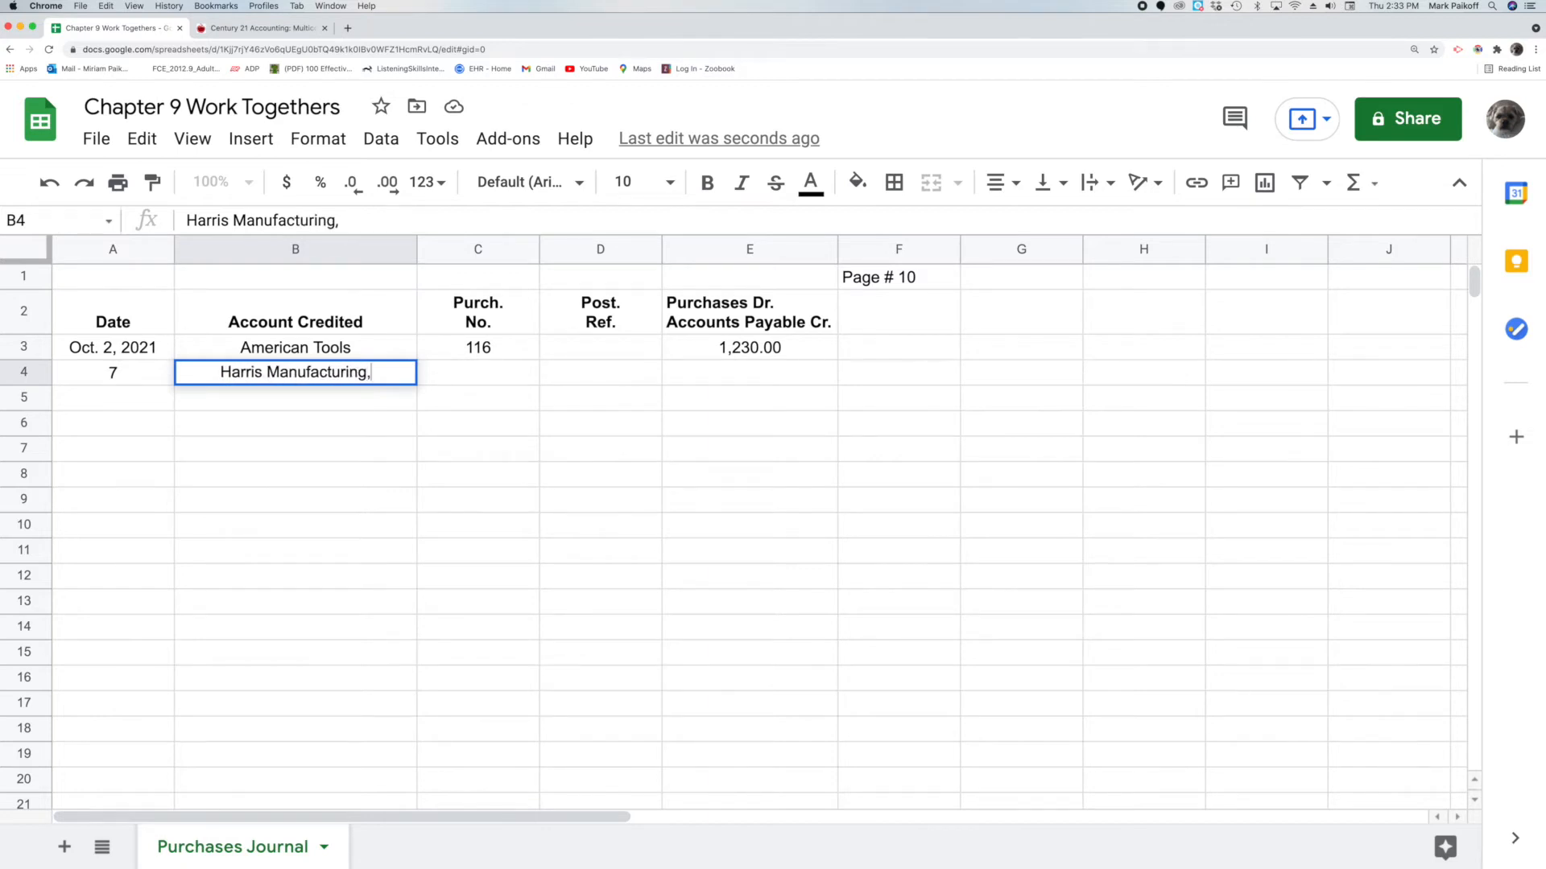
pyautogui.write(' Inc.')
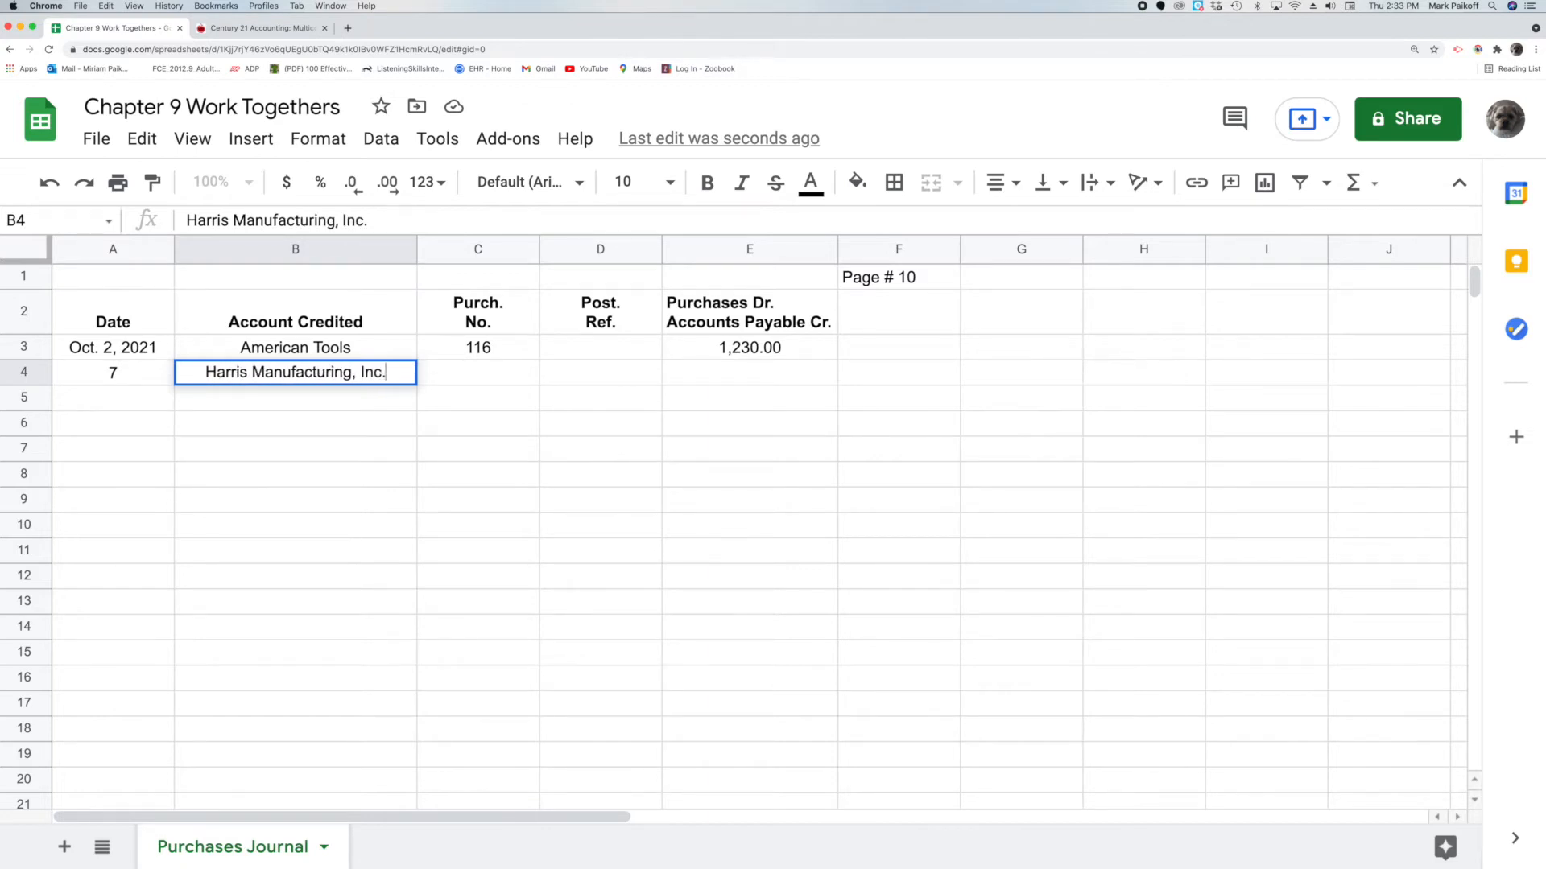
pyautogui.press('Return')
# Enter purchase number 117 in C4 and the amount 480.00 in E4
pyautogui.click(489, 379)
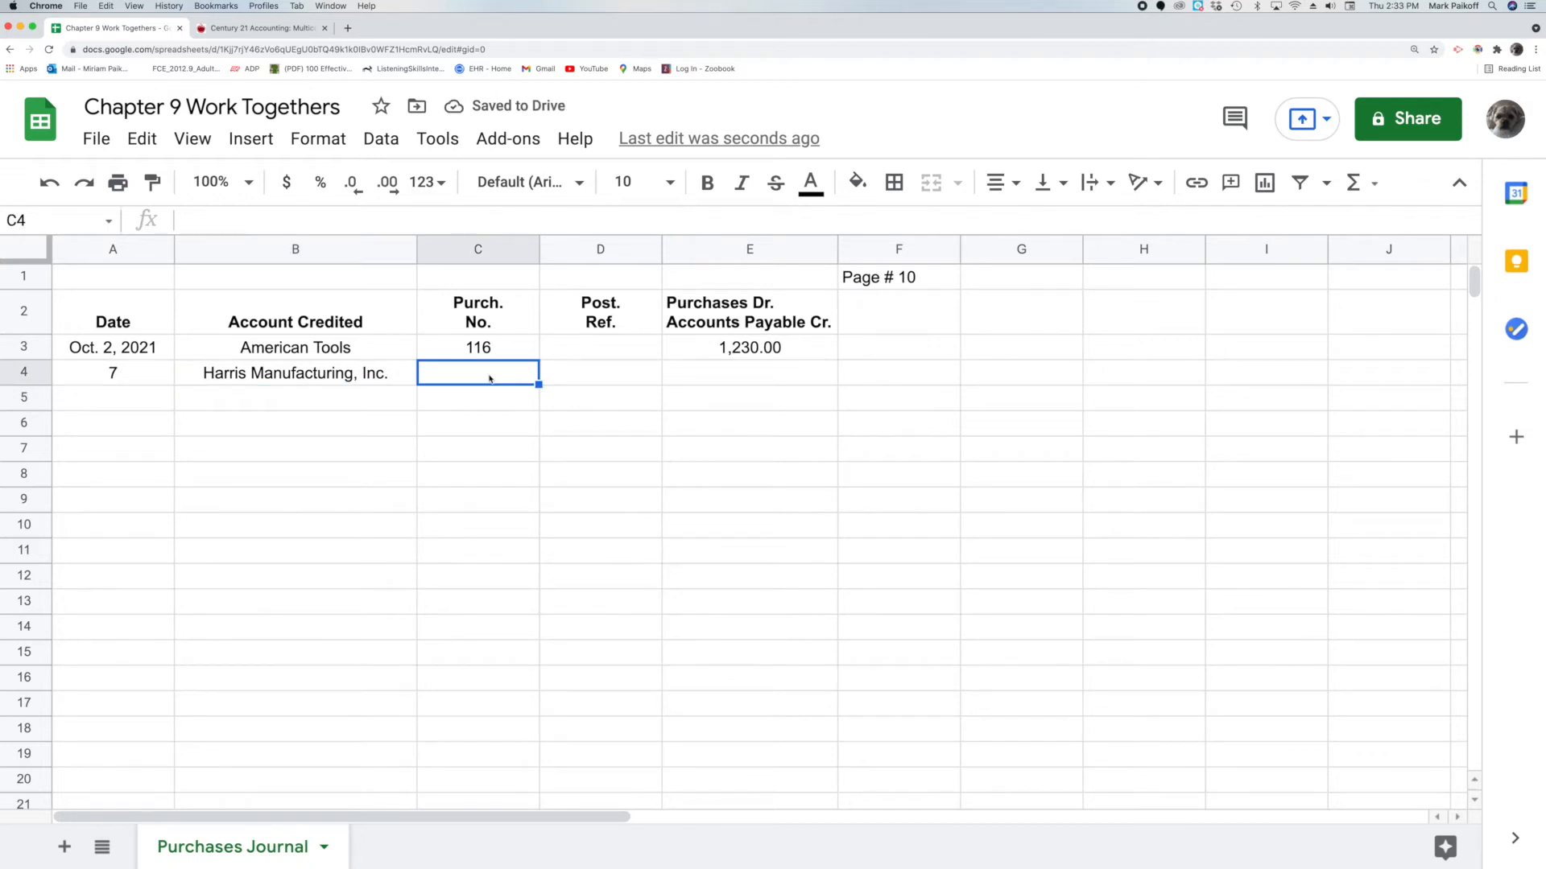
pyautogui.write('117')
pyautogui.press('Return')
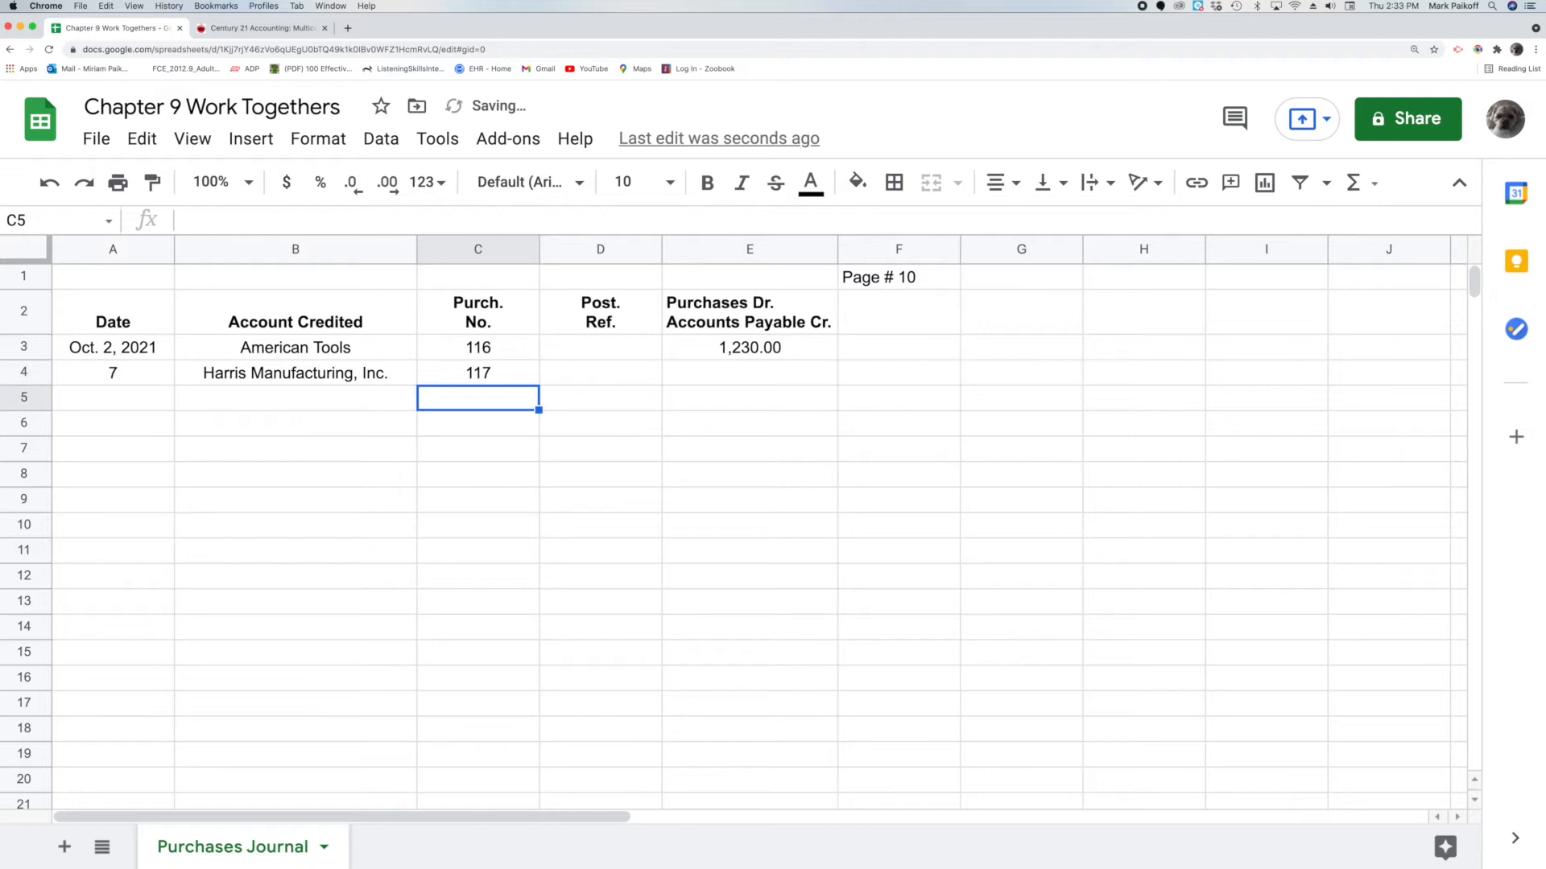
pyautogui.click(720, 376)
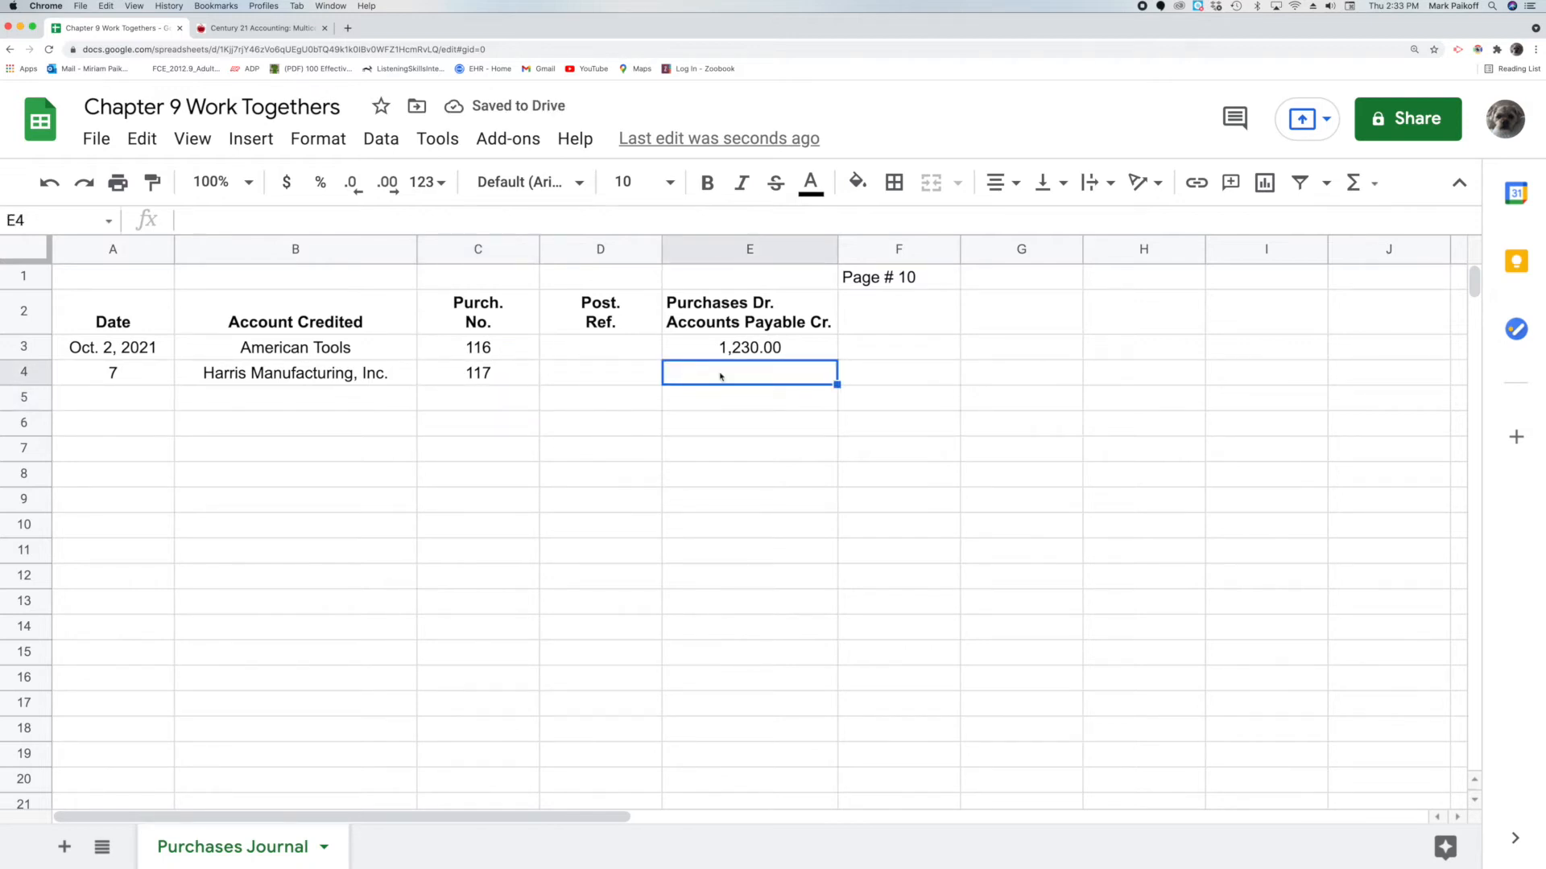
pyautogui.doubleClick(720, 376)
pyautogui.write('480')
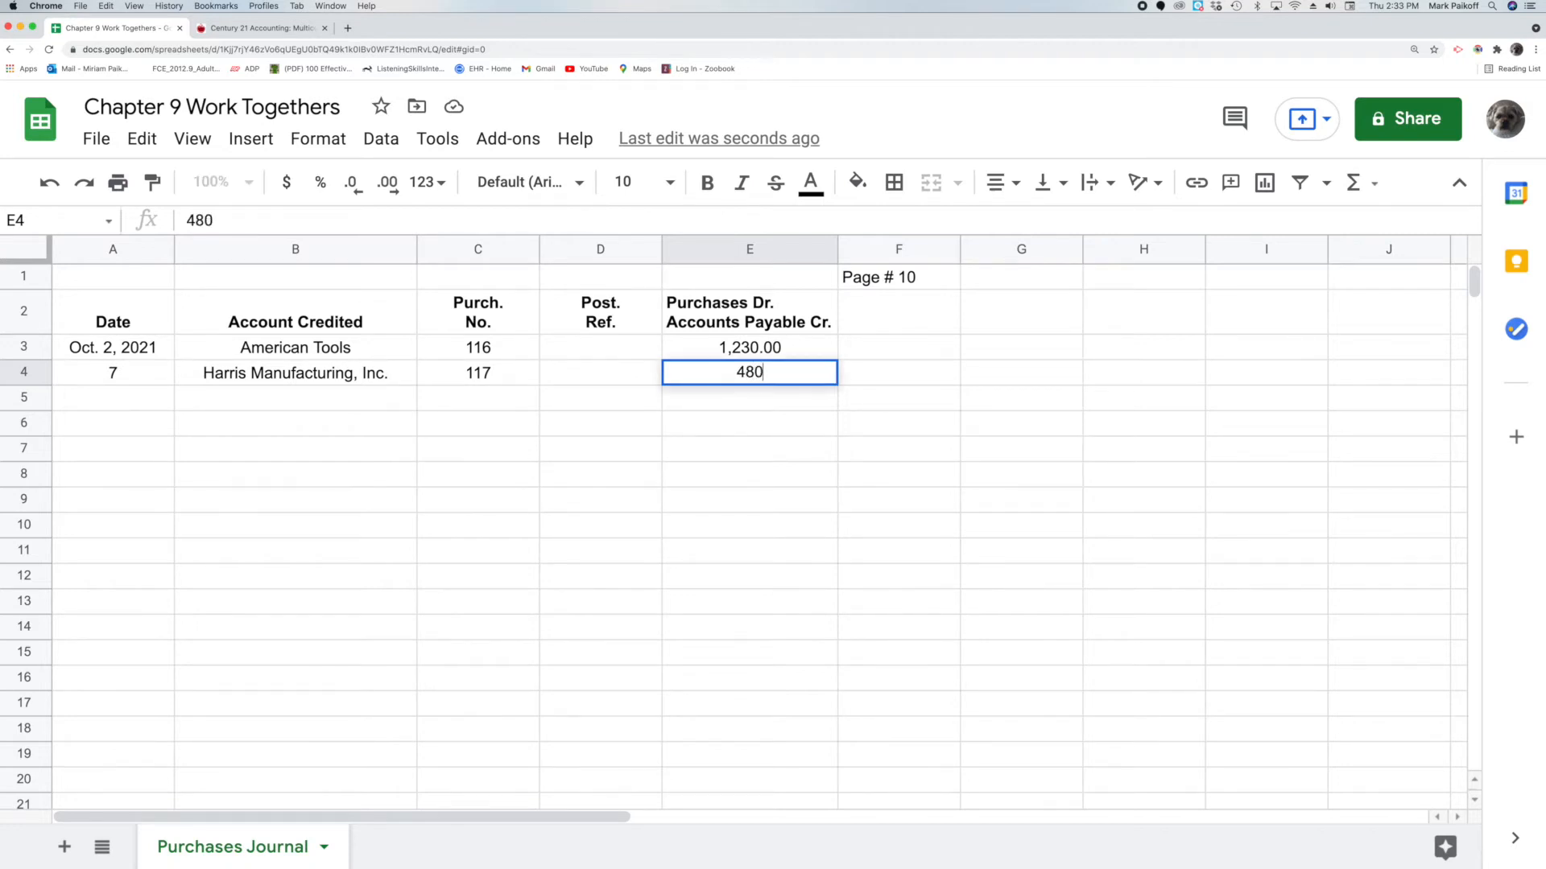
pyautogui.press('Return')
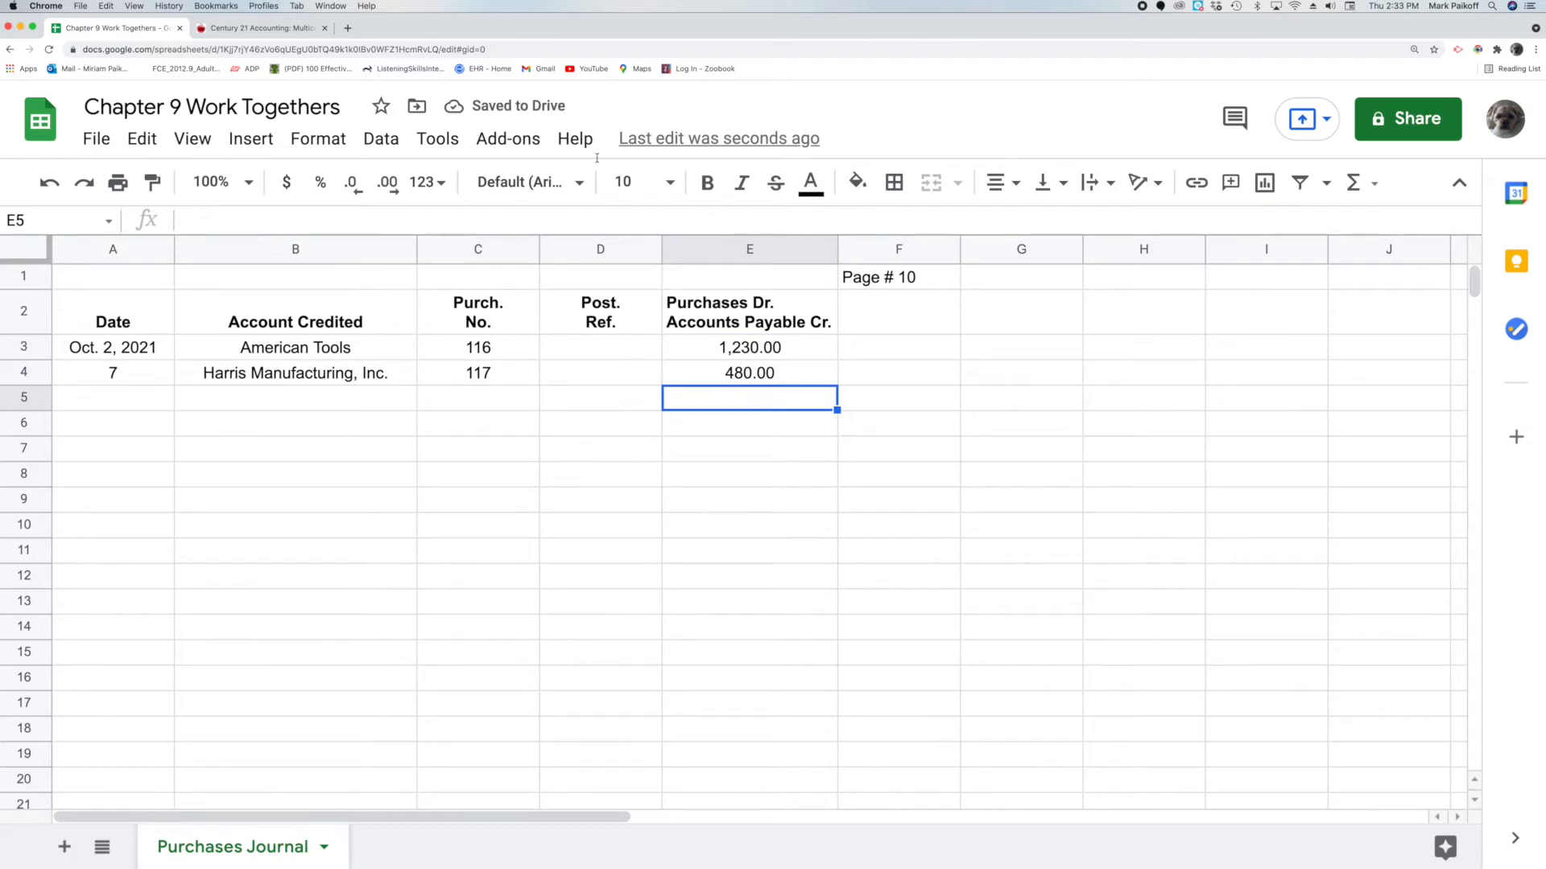
# Switch to the Century 21 Accounting PDF to read the Work Together 9-1 transactions
pyautogui.click(262, 29)
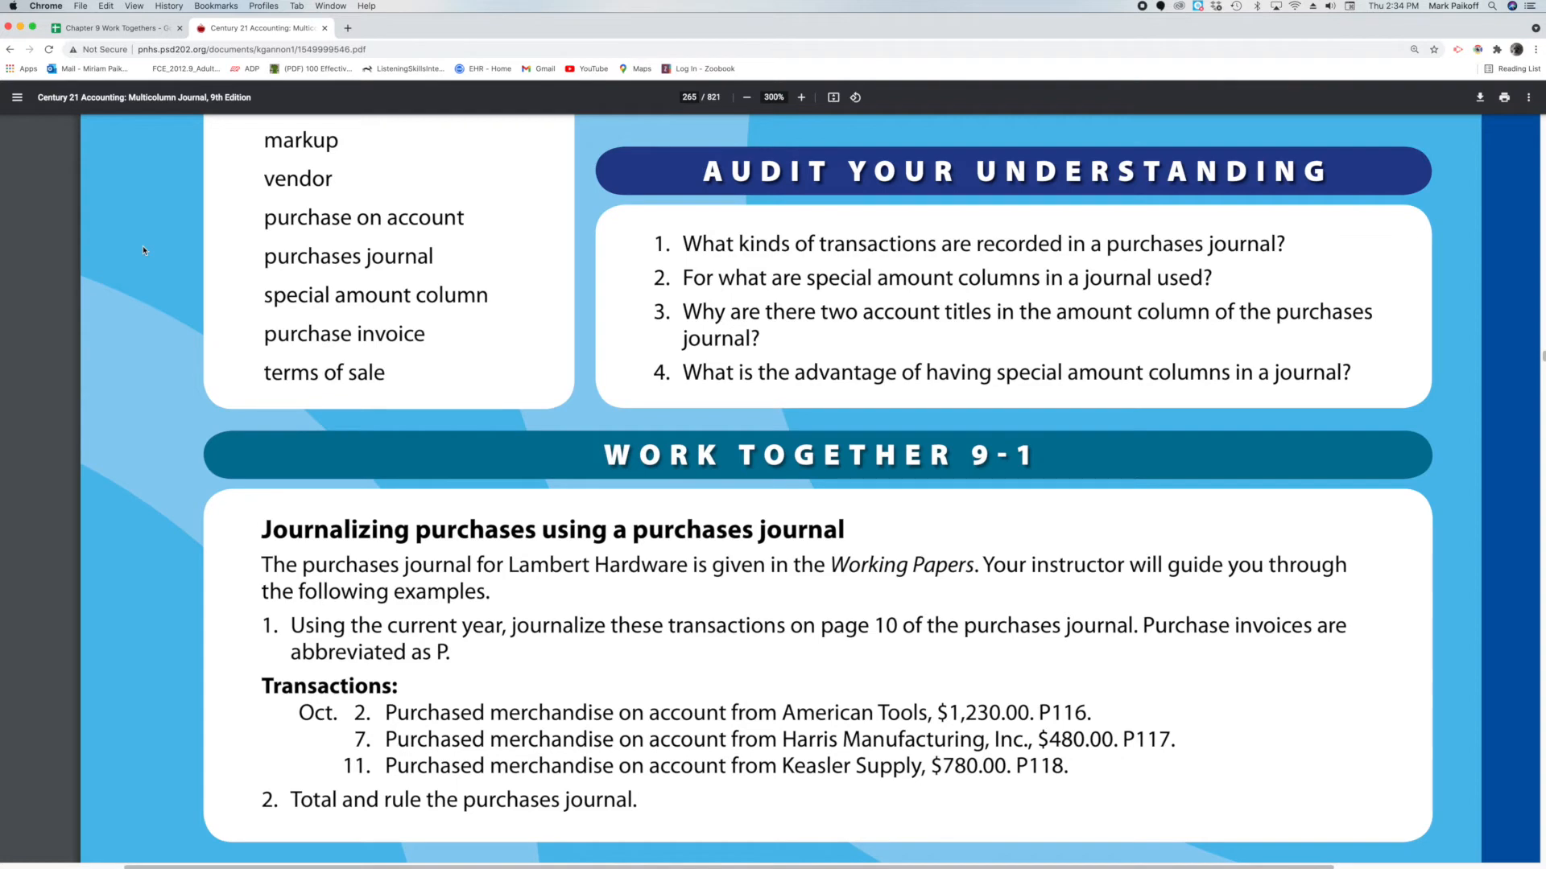
# Back in the journal, enter day 11 in A5 and Keasler Supply in B5
pyautogui.click(109, 28)
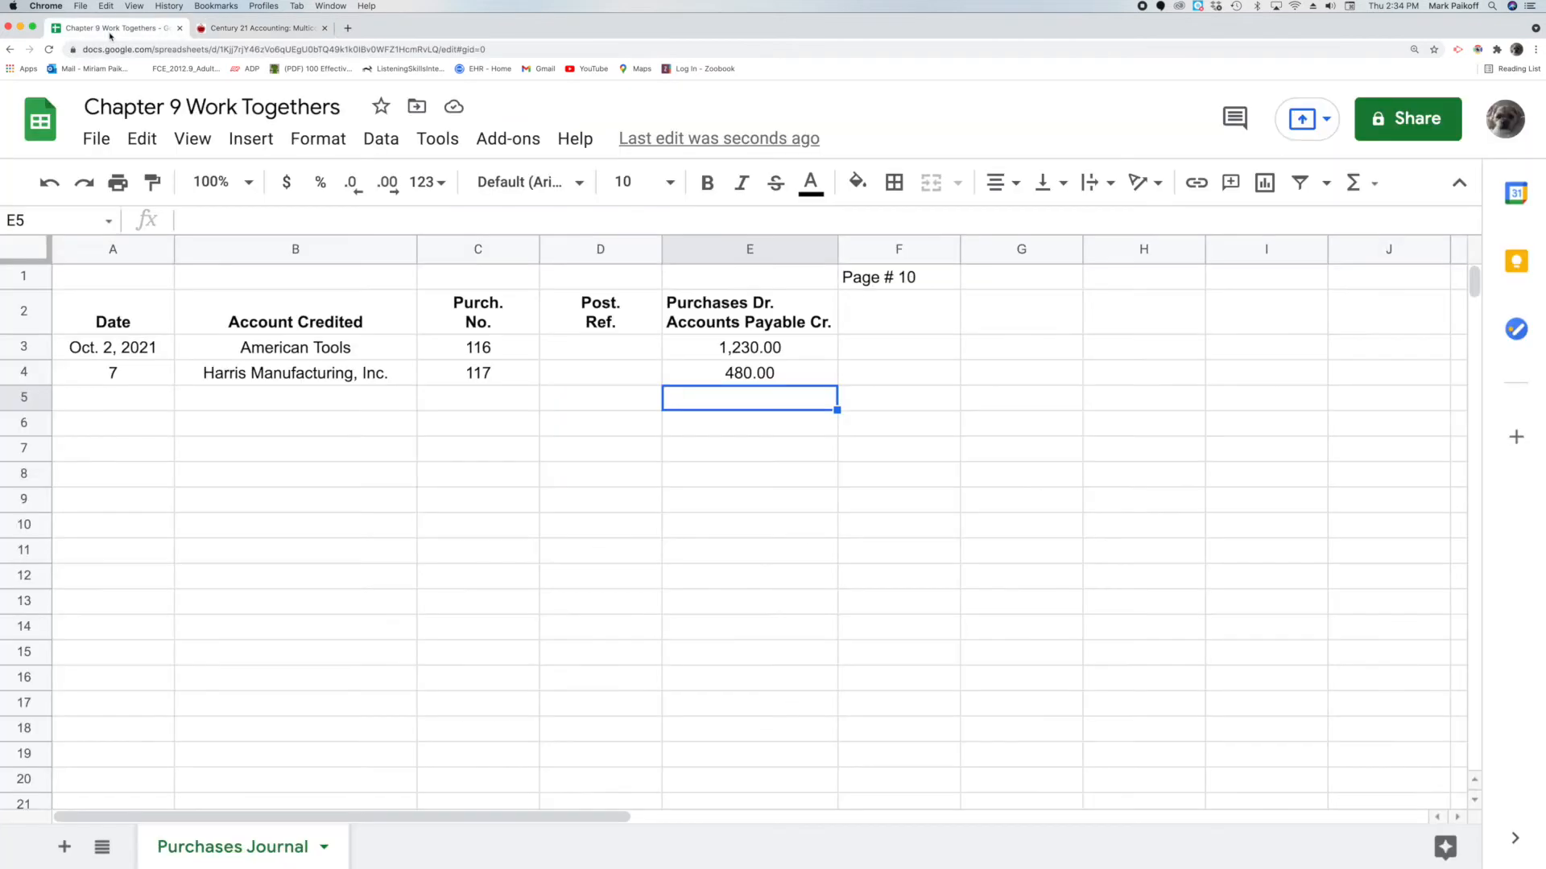
pyautogui.click(125, 405)
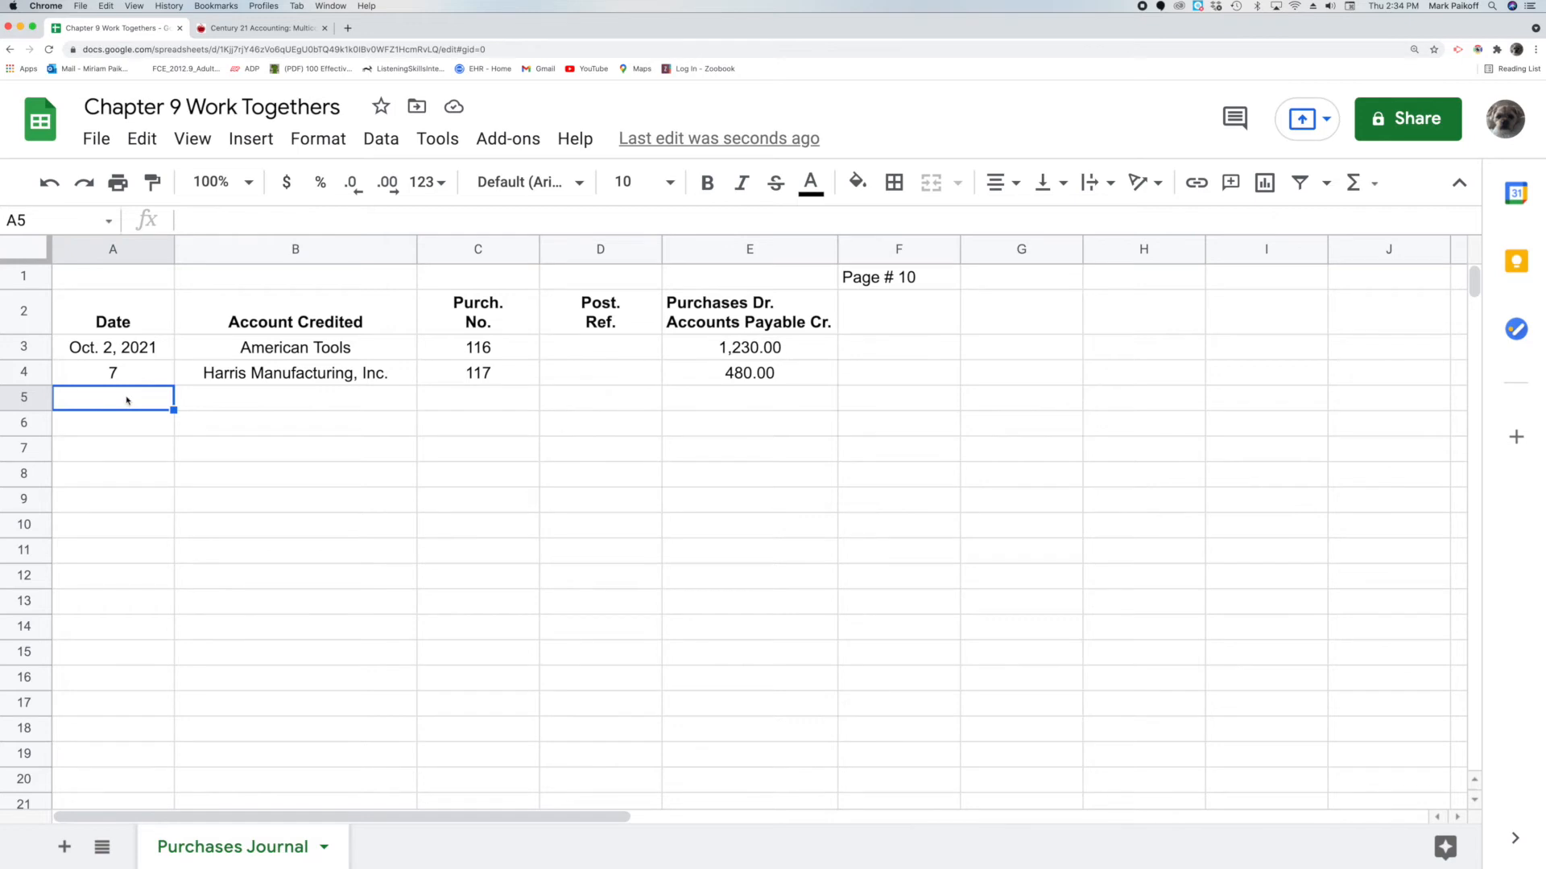
pyautogui.doubleClick(127, 398)
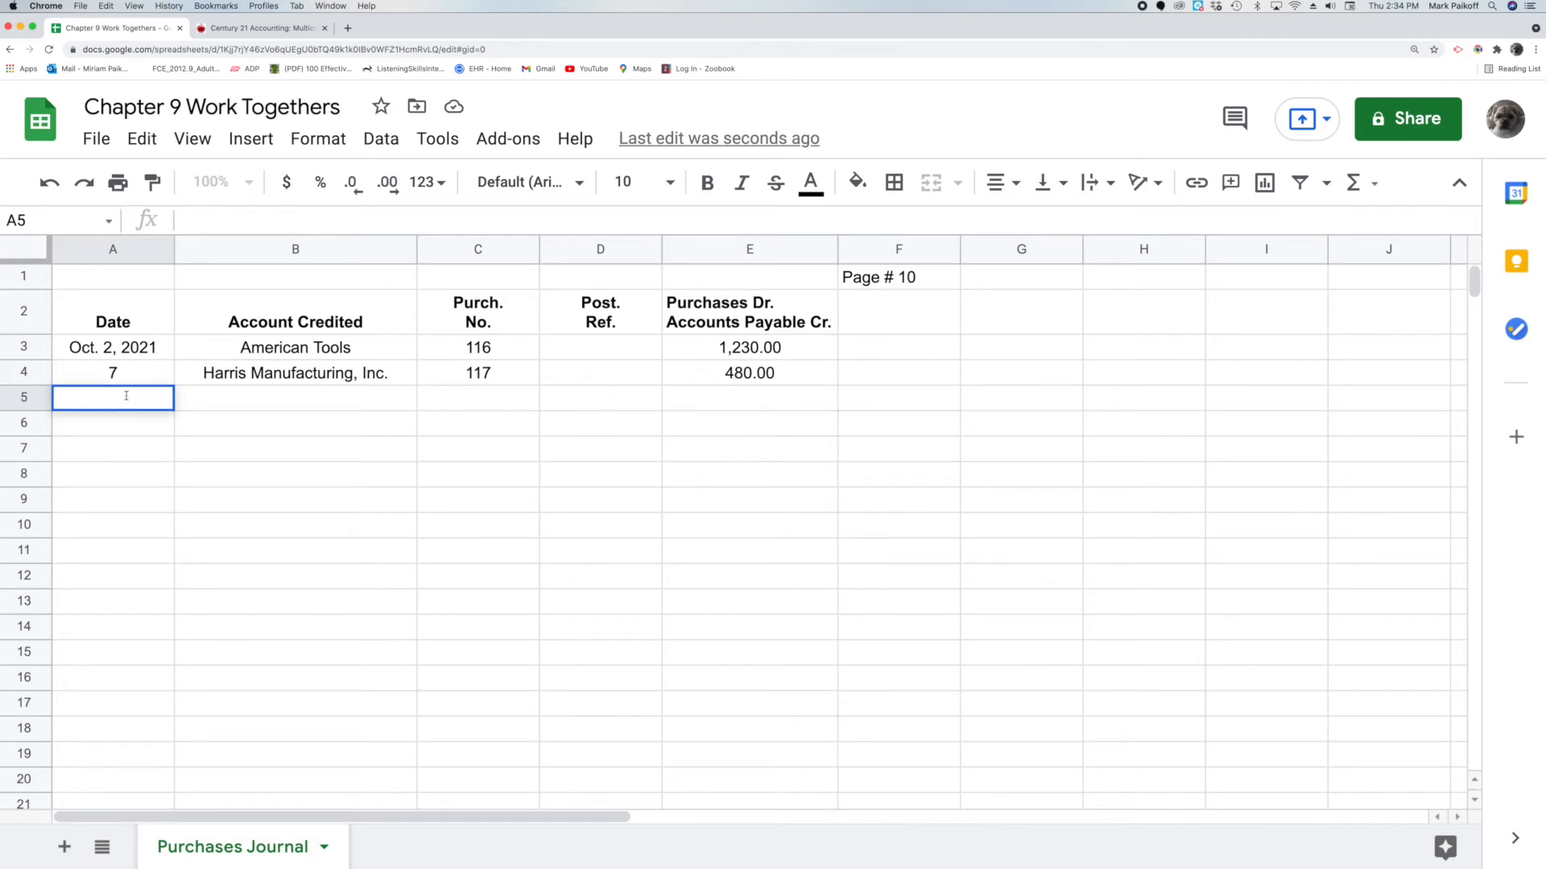
pyautogui.write('11')
pyautogui.press('Return')
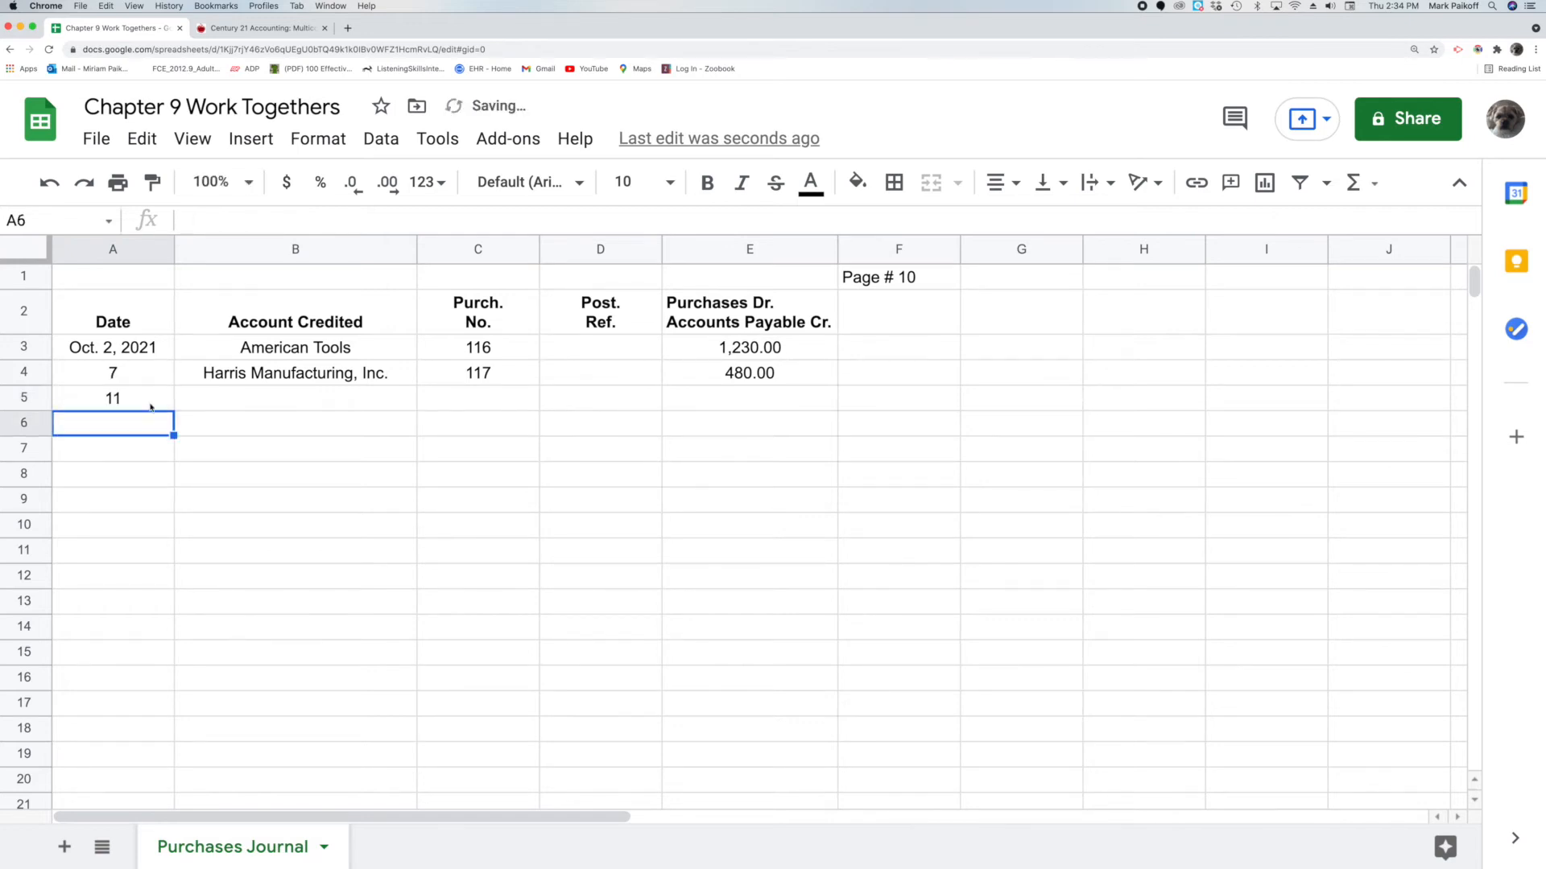
pyautogui.click(249, 401)
pyautogui.doubleClick(248, 398)
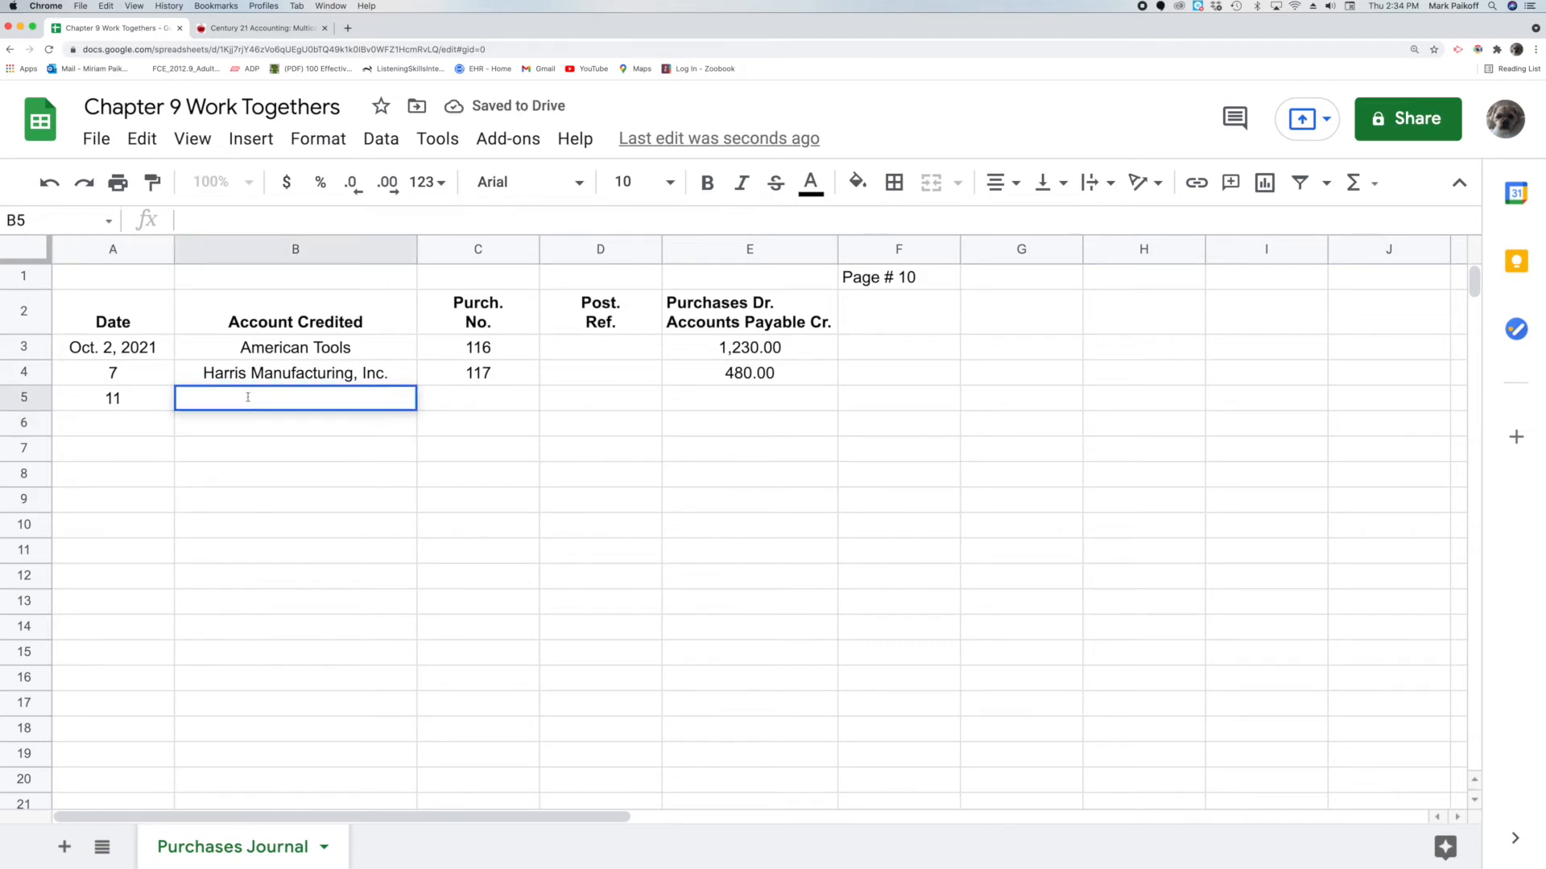
pyautogui.write('Kea')
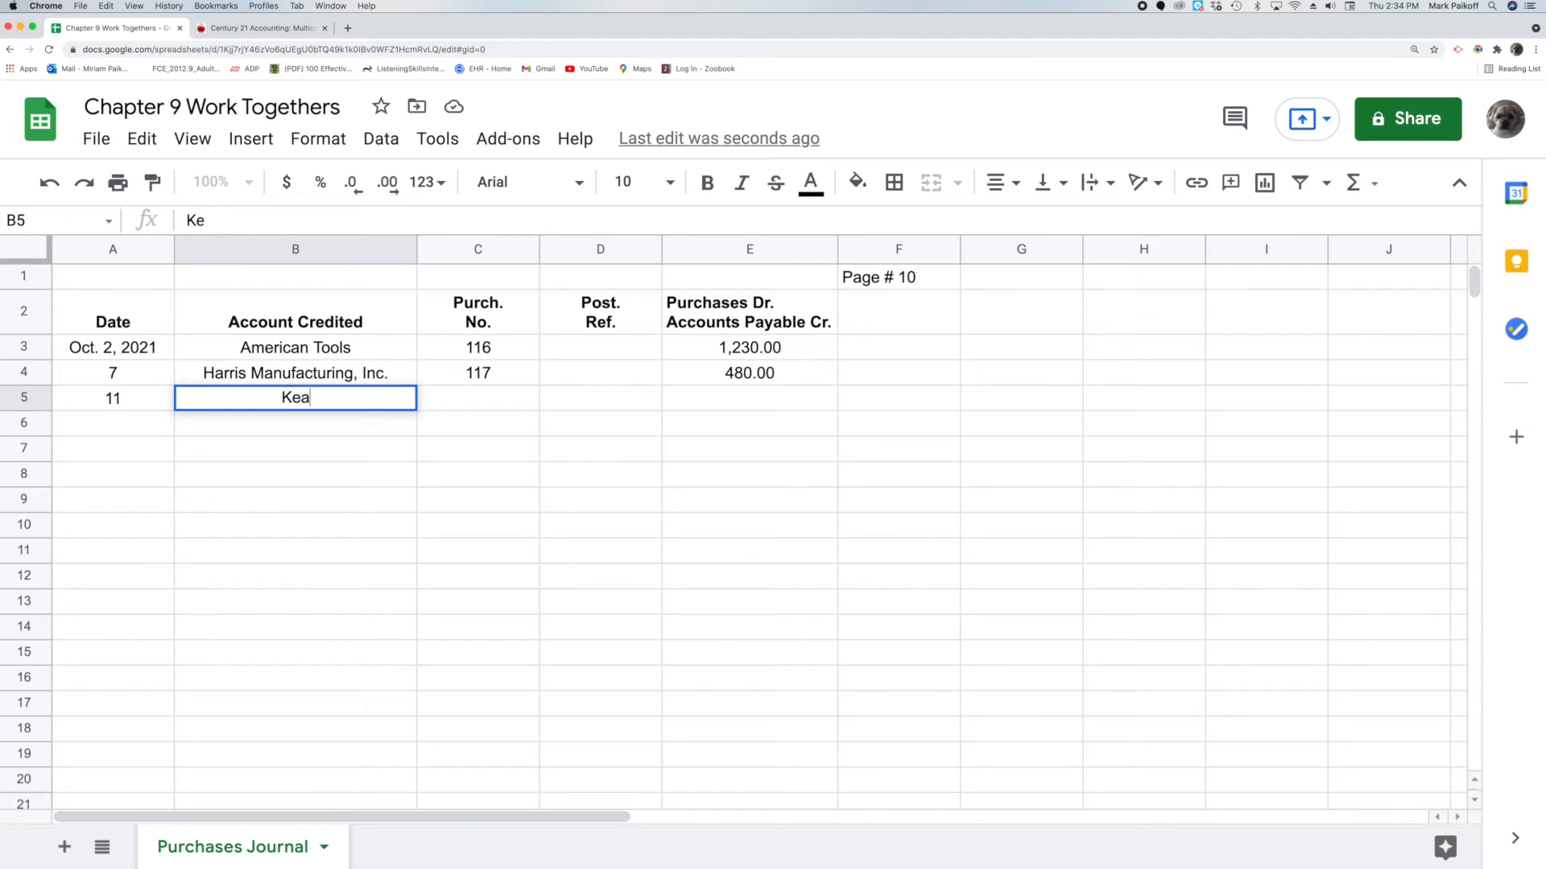
pyautogui.write('sler Supply')
pyautogui.press('Return')
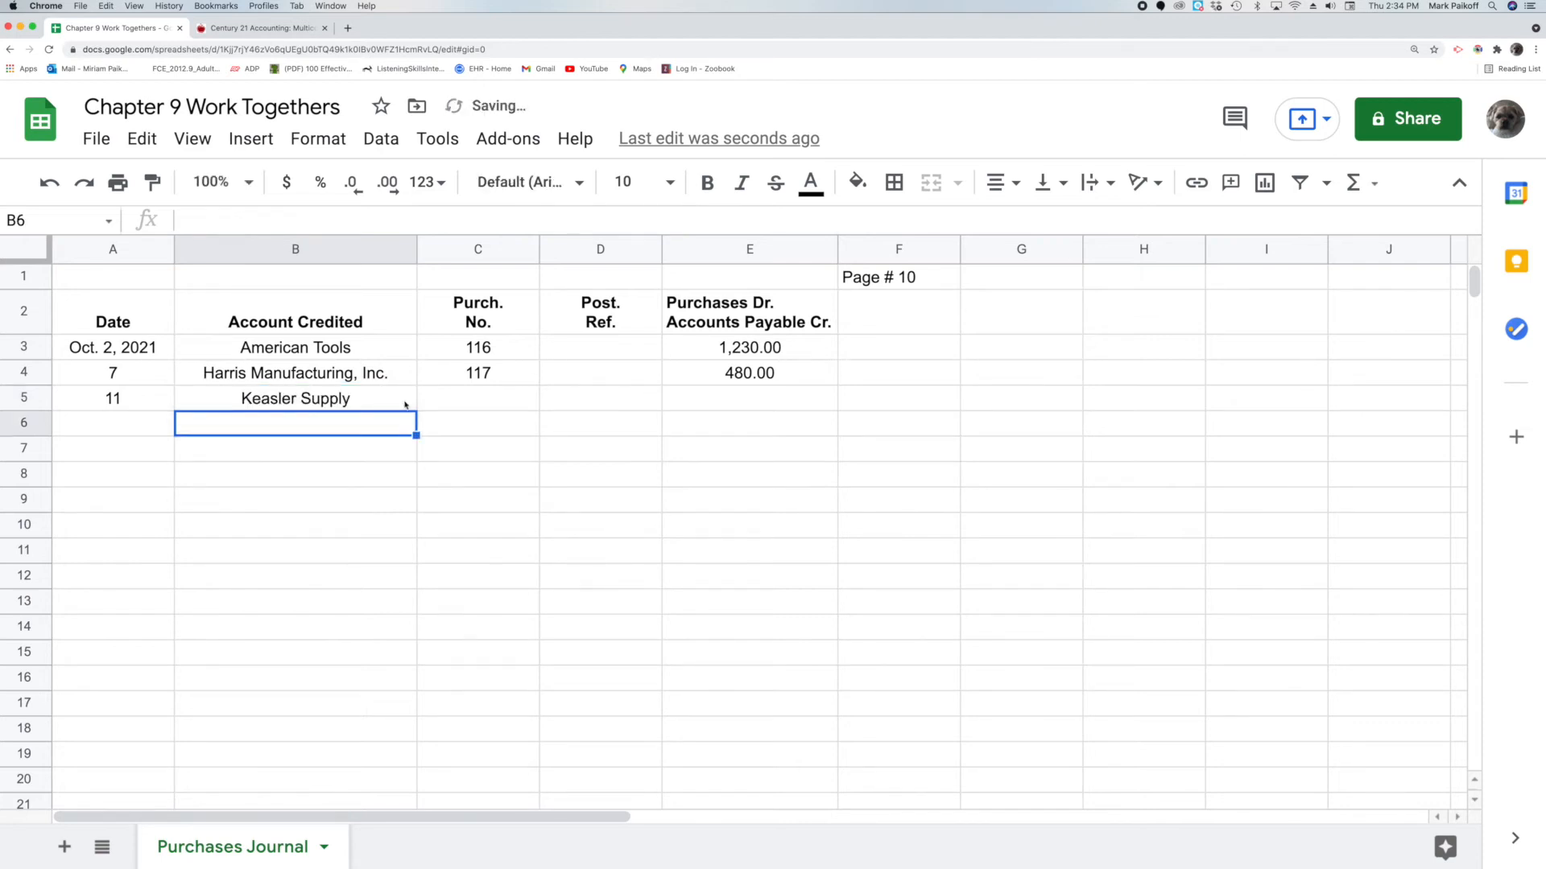
# Enter purchase number 118 in C5 and the amount 780.00 in E5
pyautogui.click(439, 405)
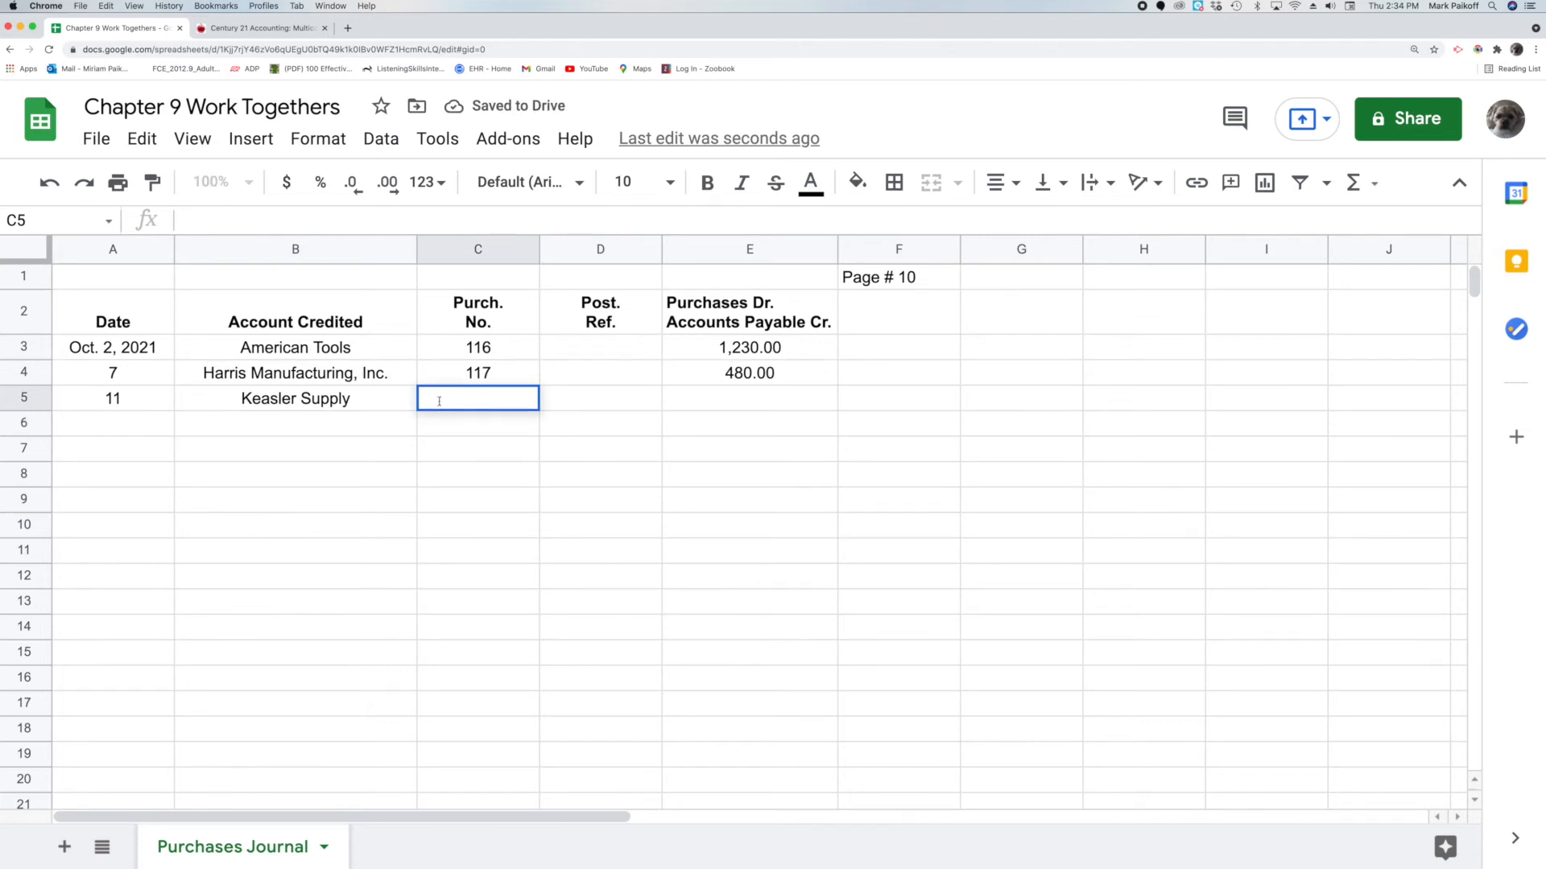
pyautogui.write('118')
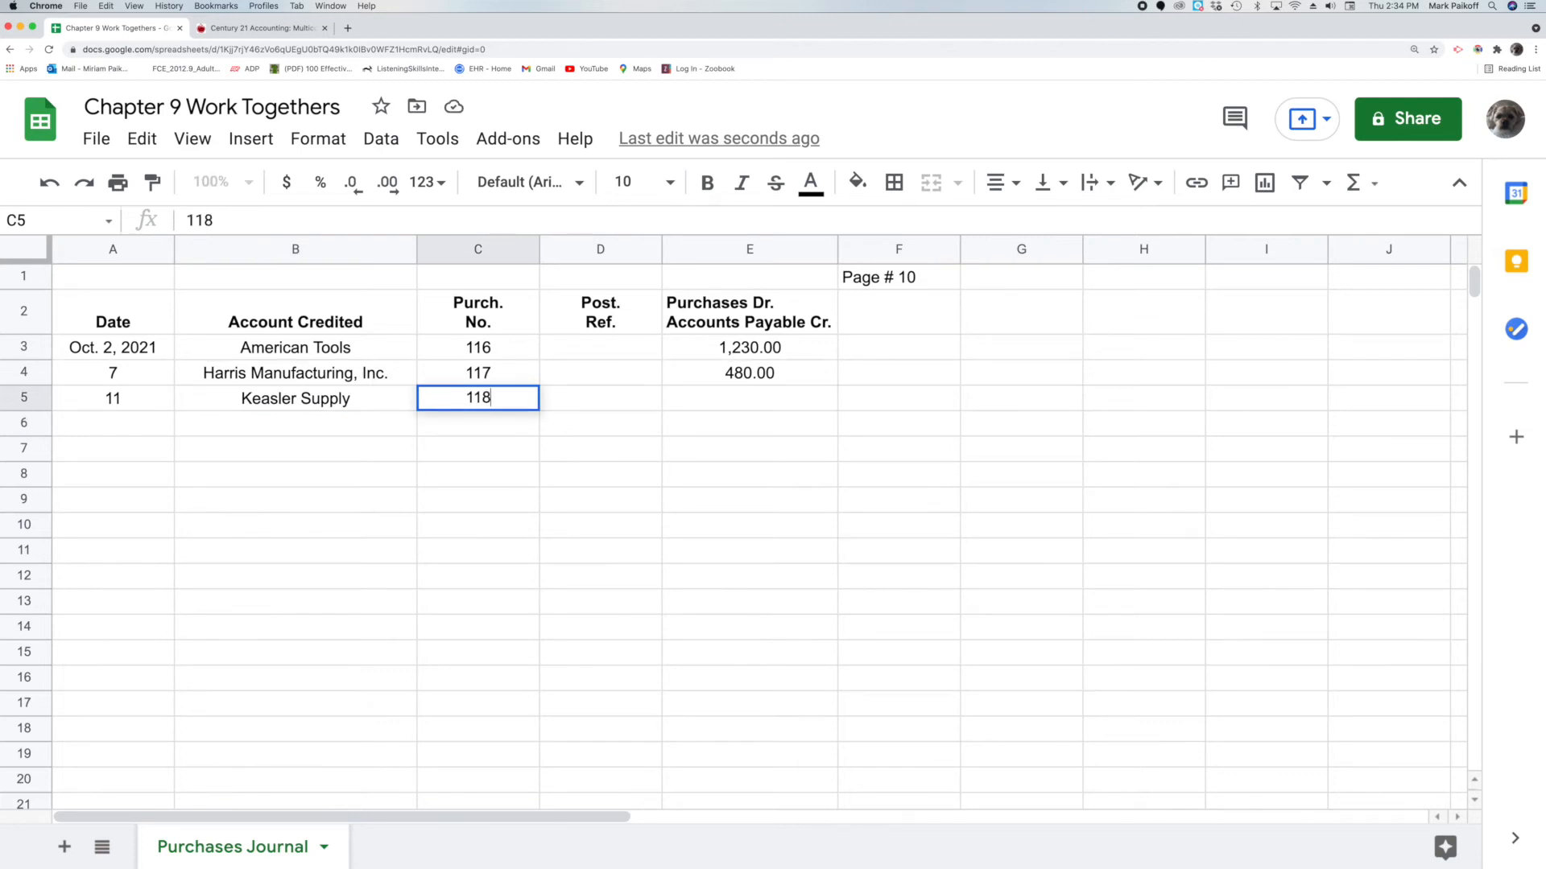
pyautogui.press('Return')
pyautogui.click(716, 404)
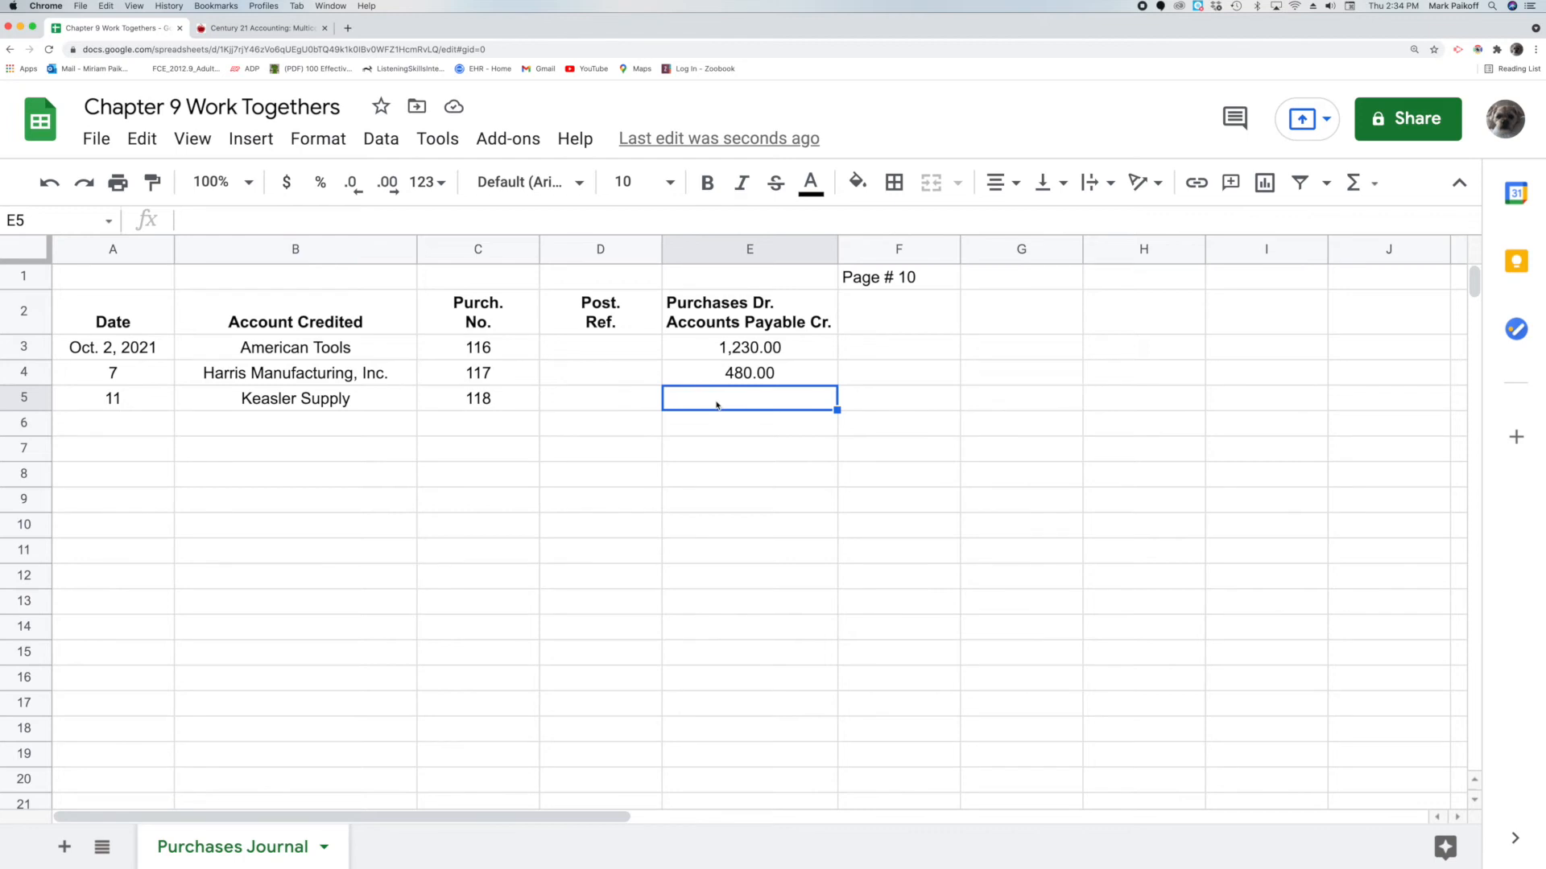
pyautogui.doubleClick(716, 402)
pyautogui.write('780')
pyautogui.press('Return')
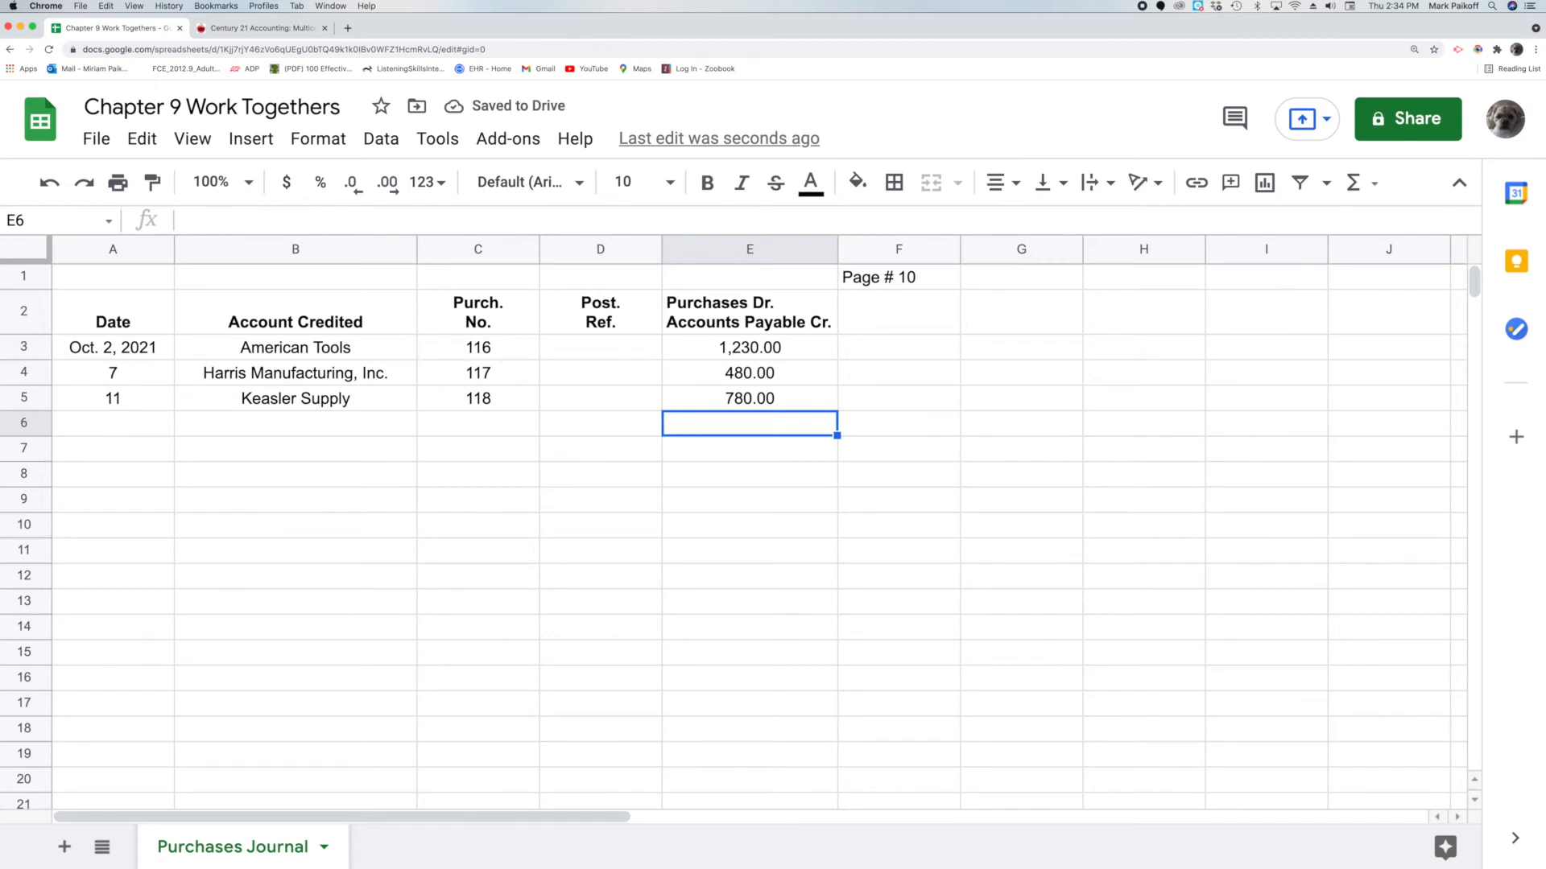
# Add a single thin bottom border under cell E5
pyautogui.click(698, 401)
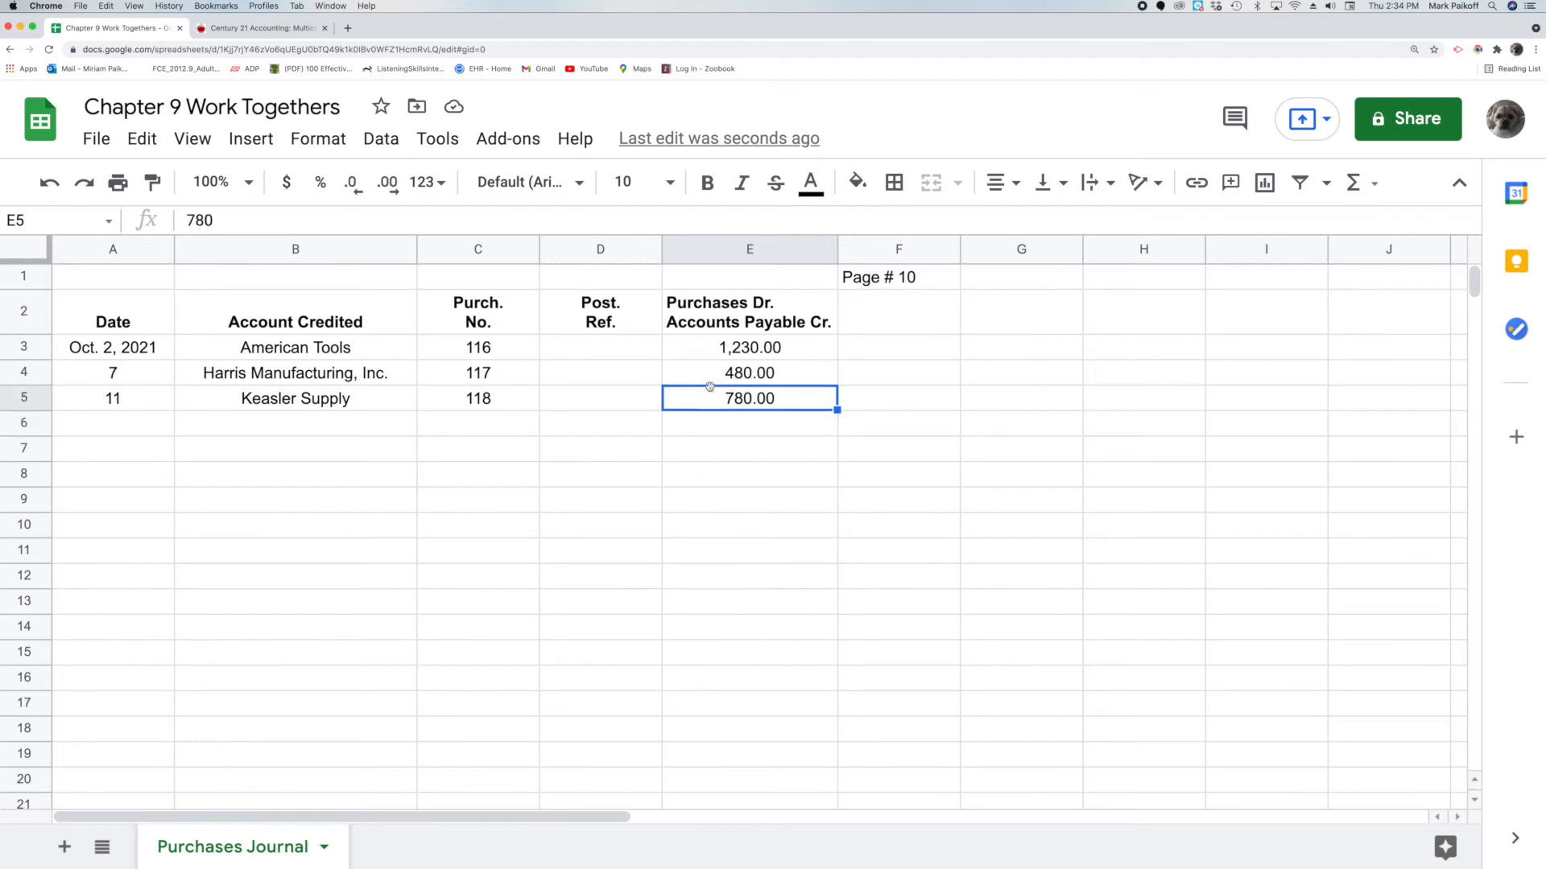
pyautogui.click(894, 182)
pyautogui.click(1095, 265)
pyautogui.click(1138, 302)
pyautogui.click(1002, 266)
# Total the amounts in E6 with =SUM(E3:E5), giving 2,490.00
pyautogui.click(729, 425)
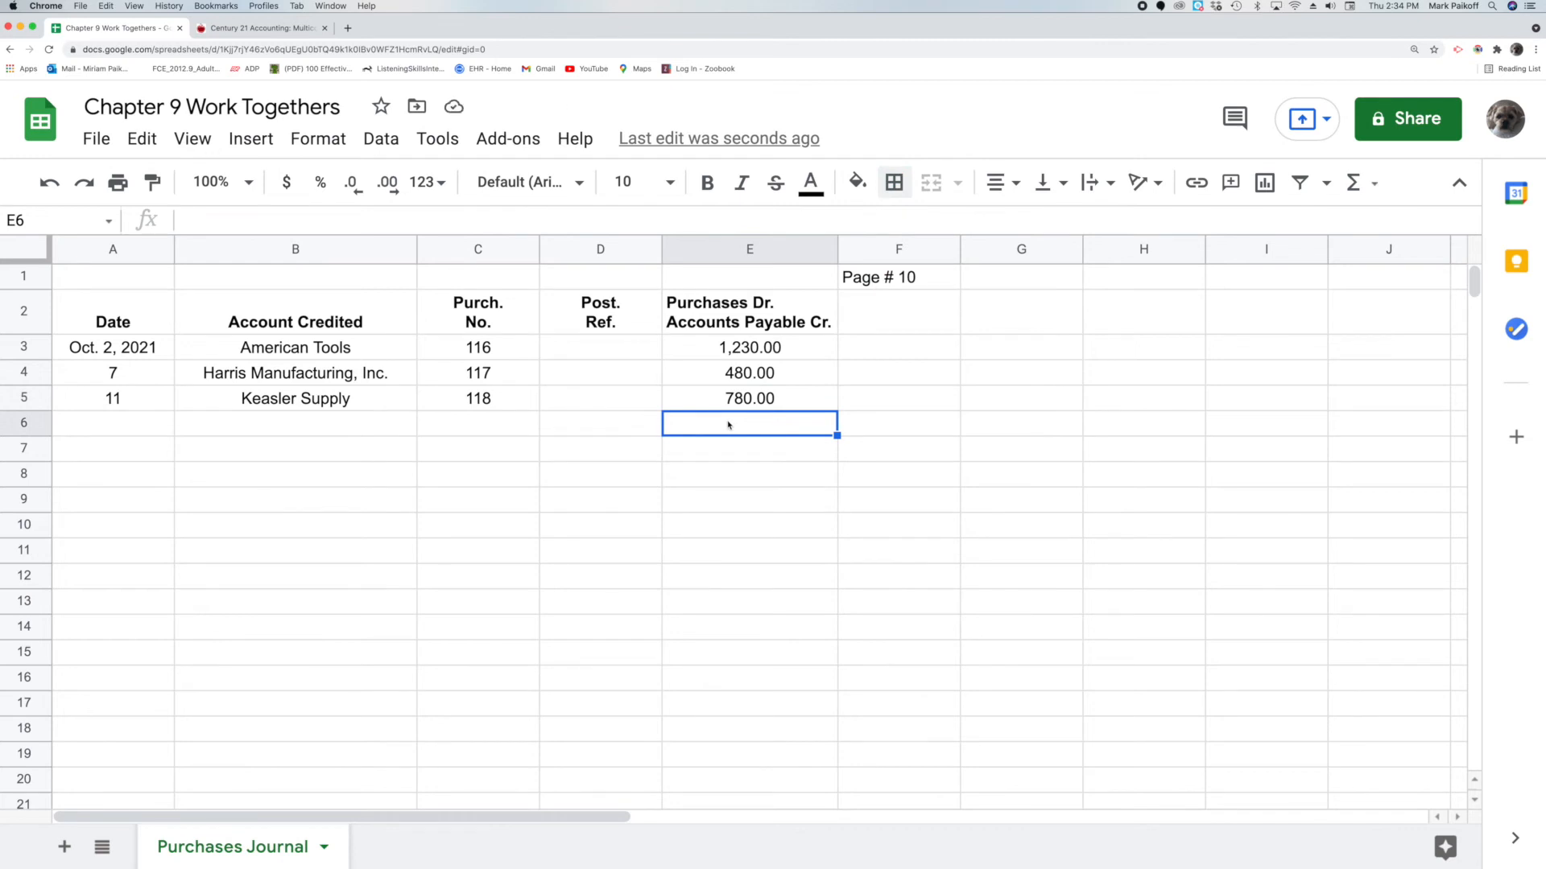
pyautogui.doubleClick(728, 421)
pyautogui.write('=')
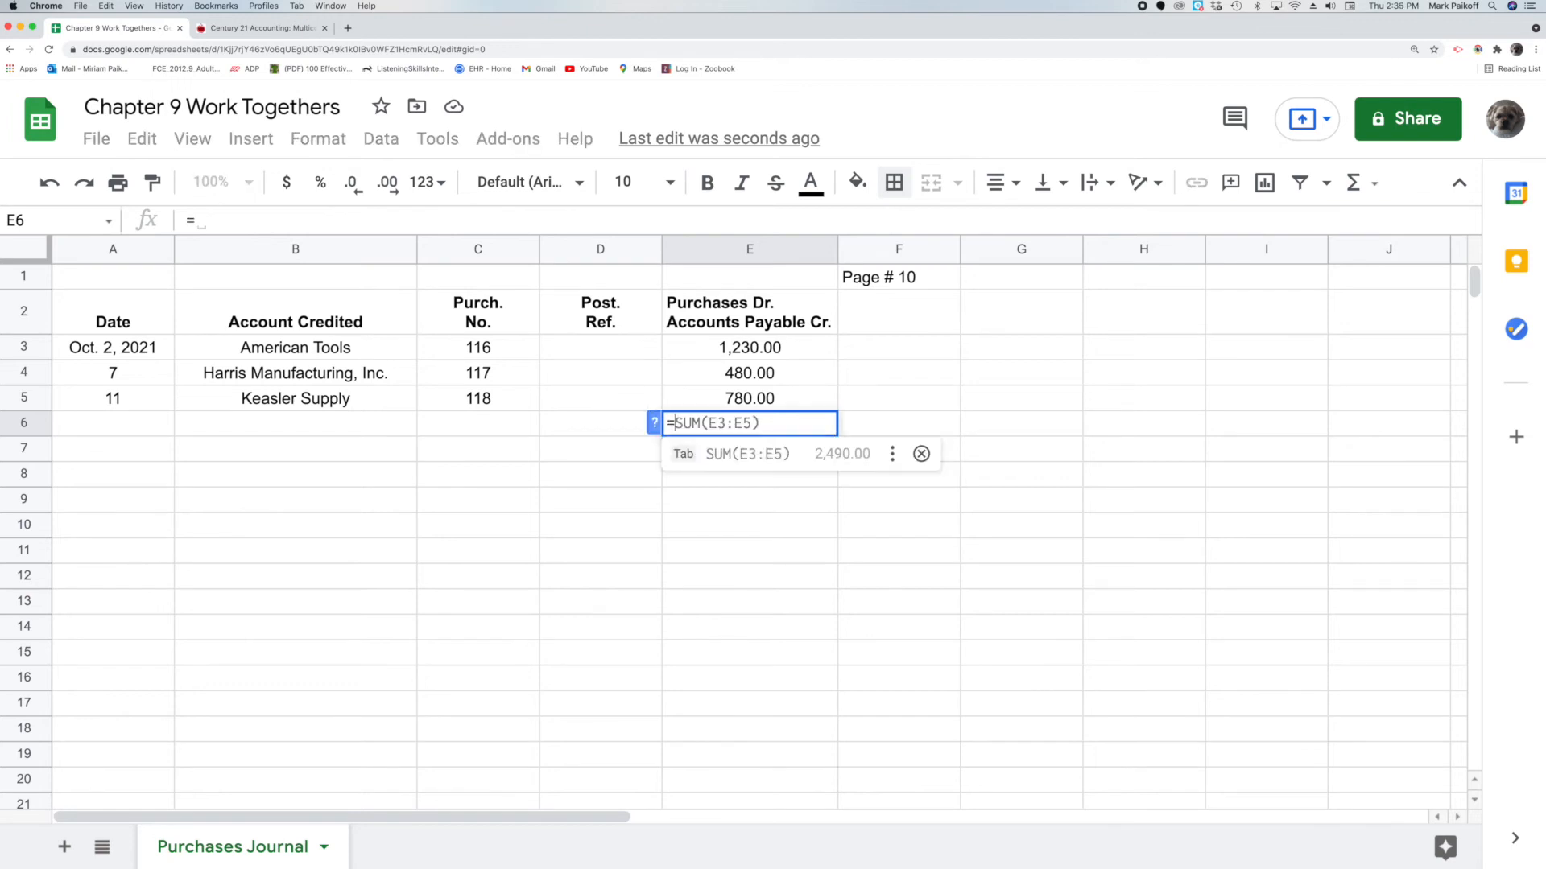
pyautogui.write('sum(')
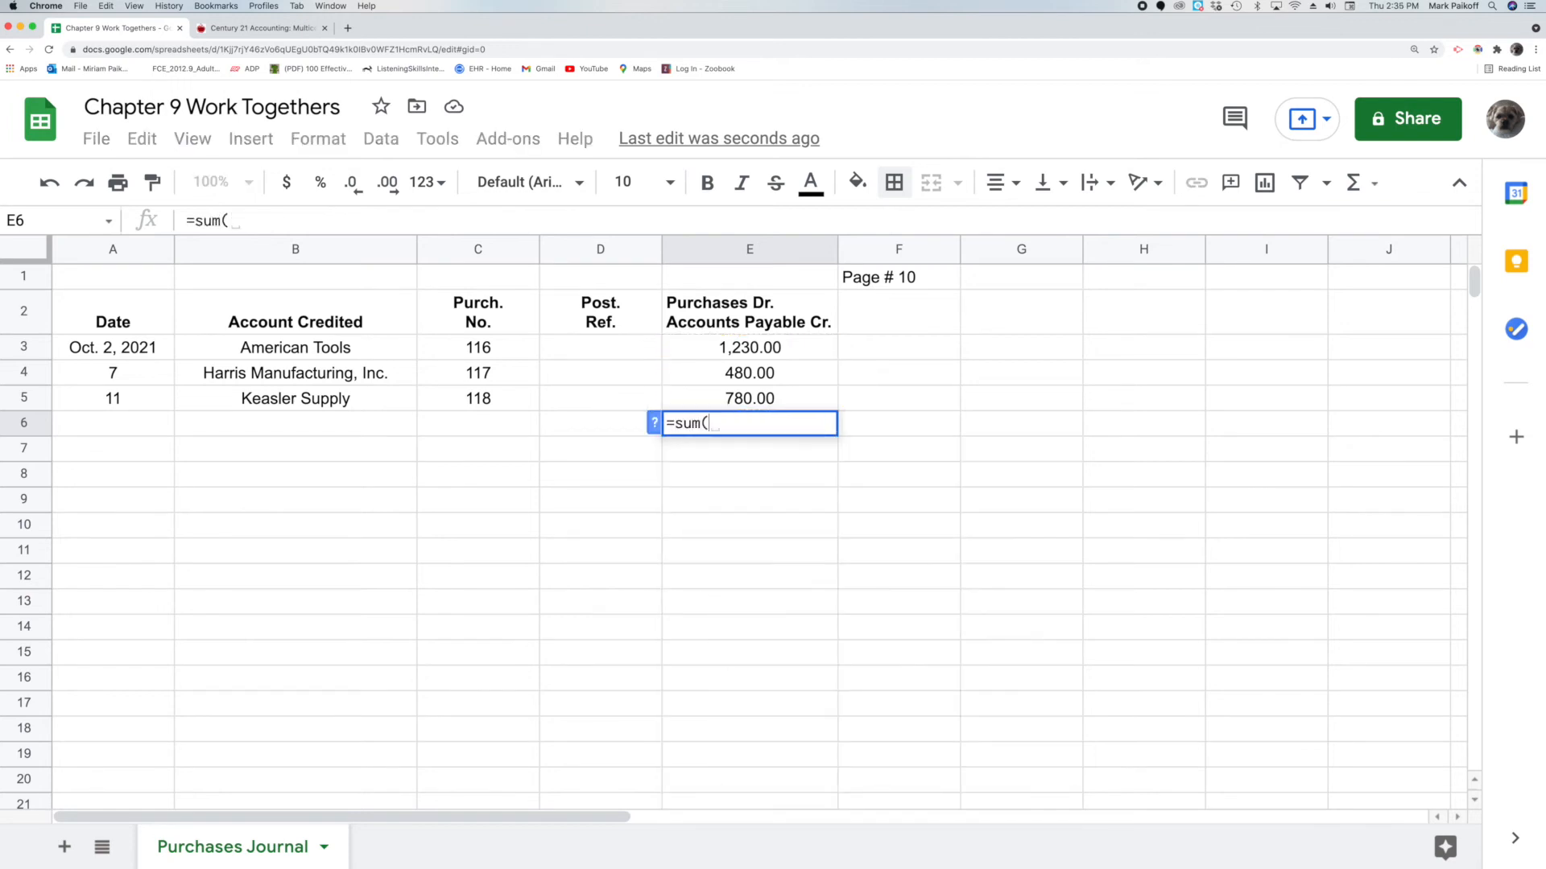
pyautogui.click(761, 354)
pyautogui.moveTo(774, 350); pyautogui.dragTo(787, 396)
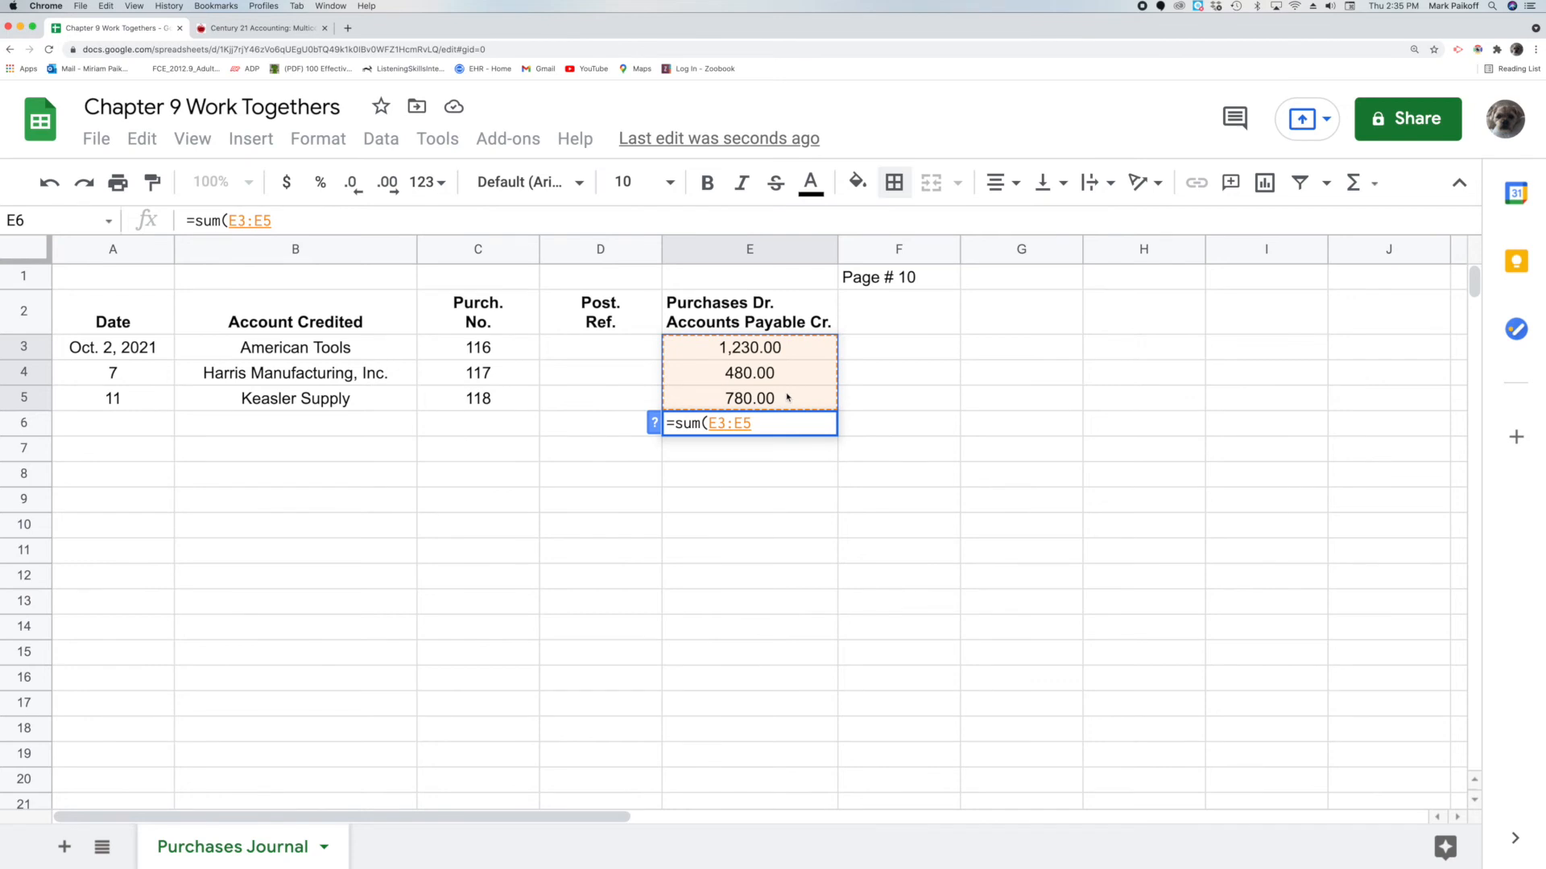
pyautogui.press('Return')
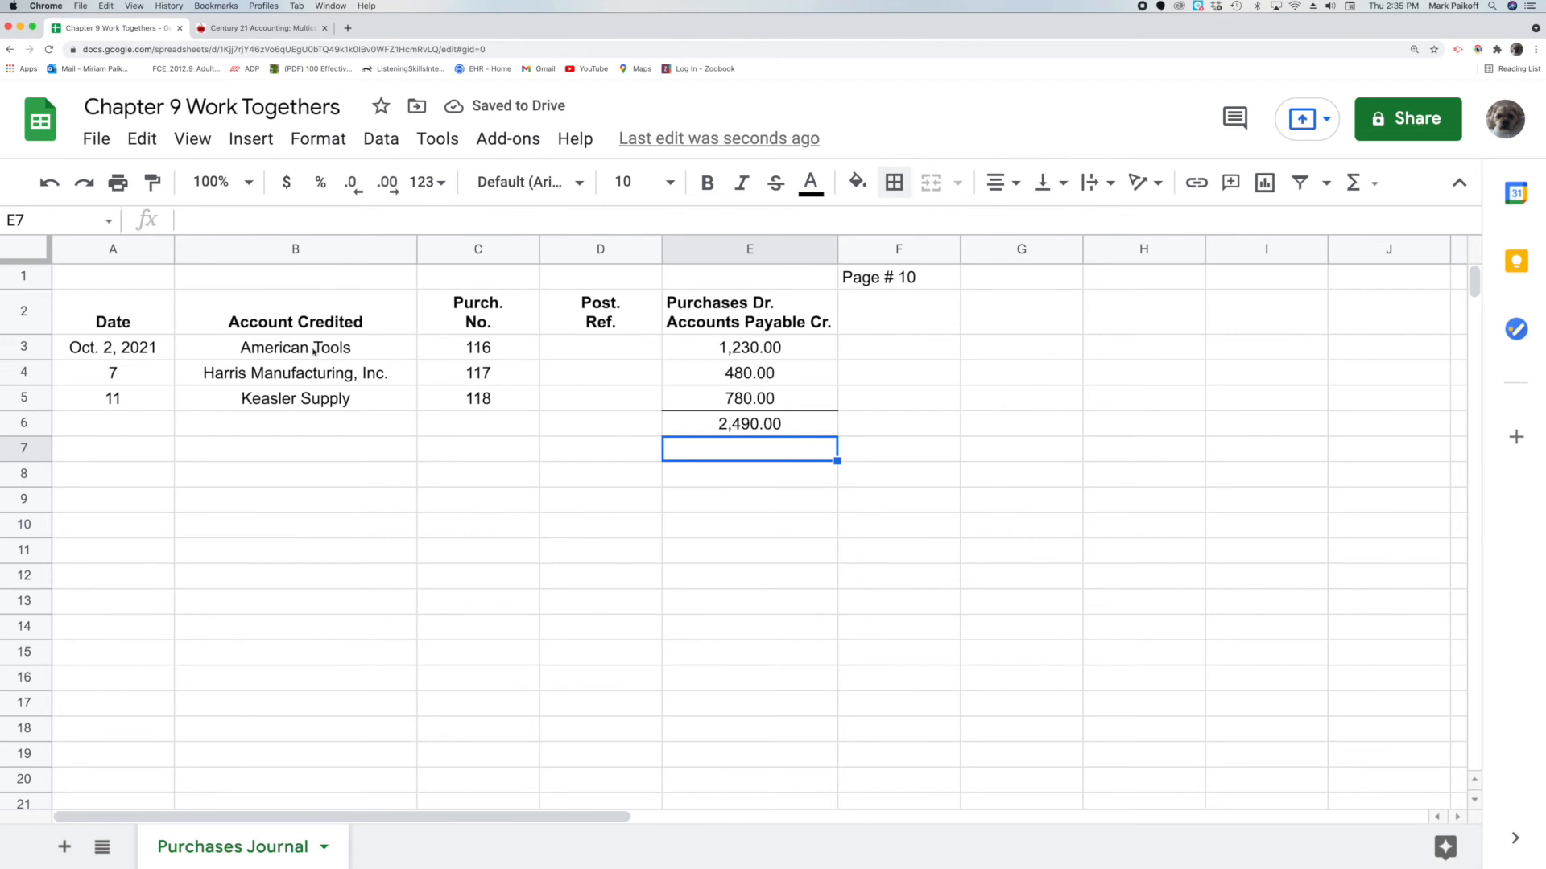
# Enter the date 31 in A6 and the label Total in B6
pyautogui.click(141, 426)
pyautogui.doubleClick(141, 424)
pyautogui.write('31')
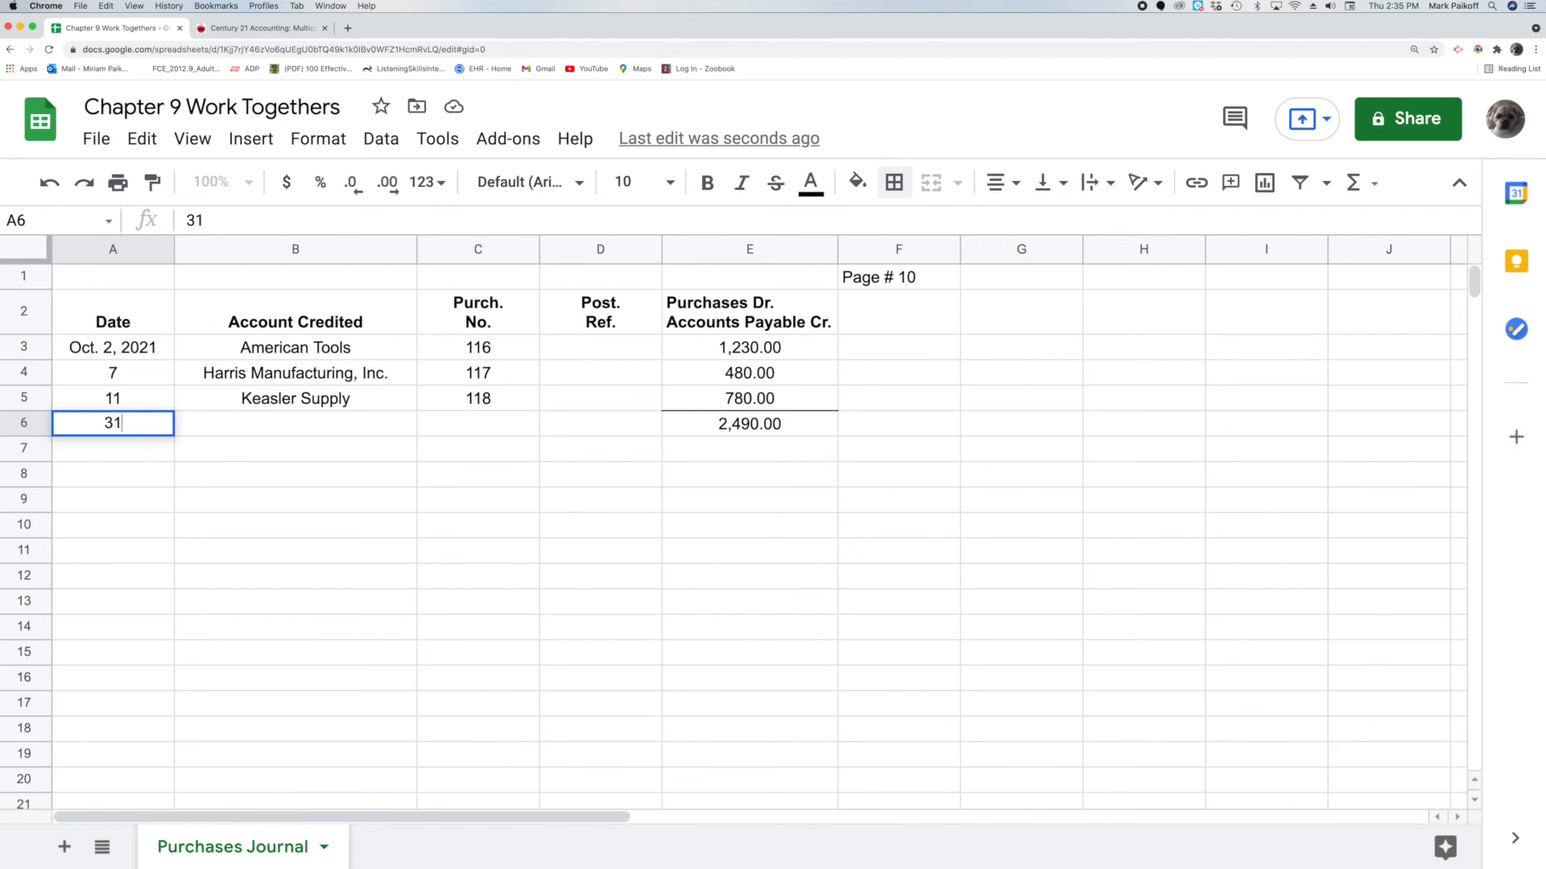
pyautogui.press('Return')
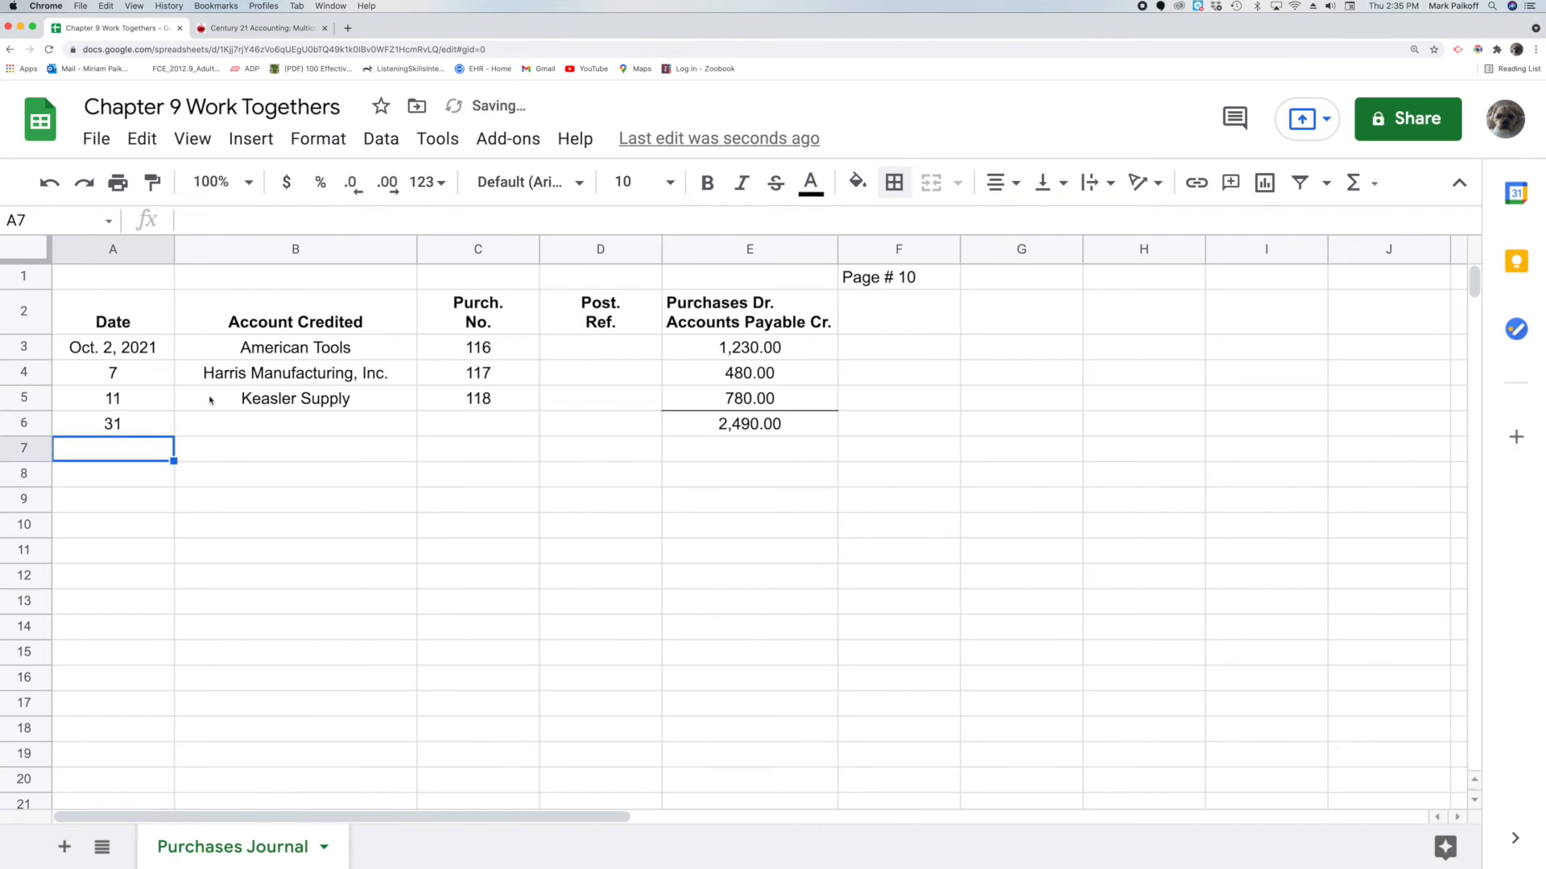
pyautogui.click(250, 425)
pyautogui.doubleClick(250, 424)
pyautogui.write('Total')
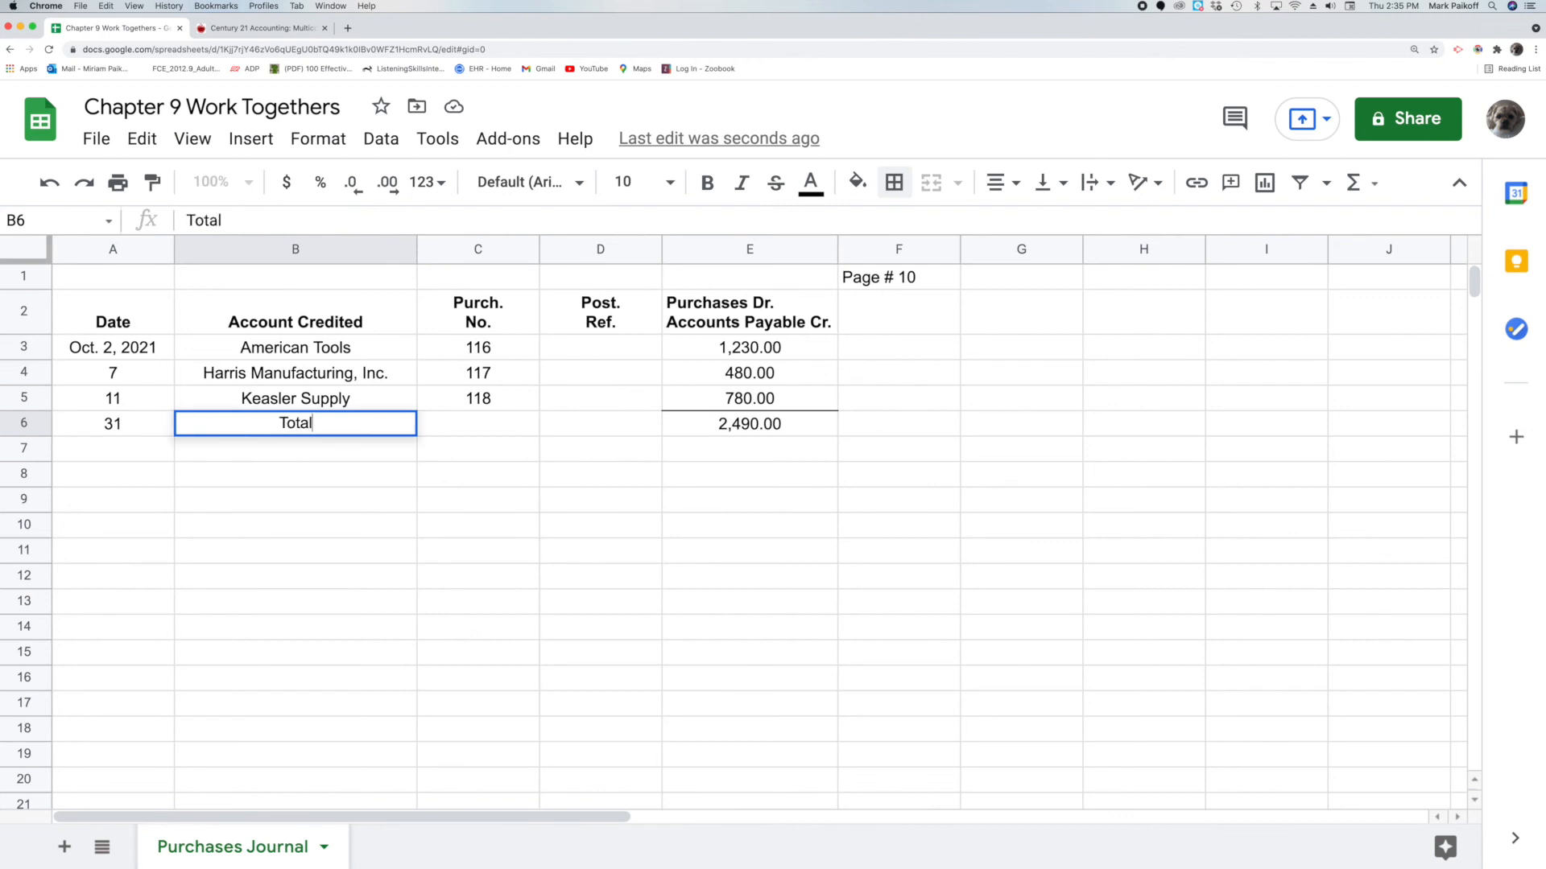
pyautogui.press('Return')
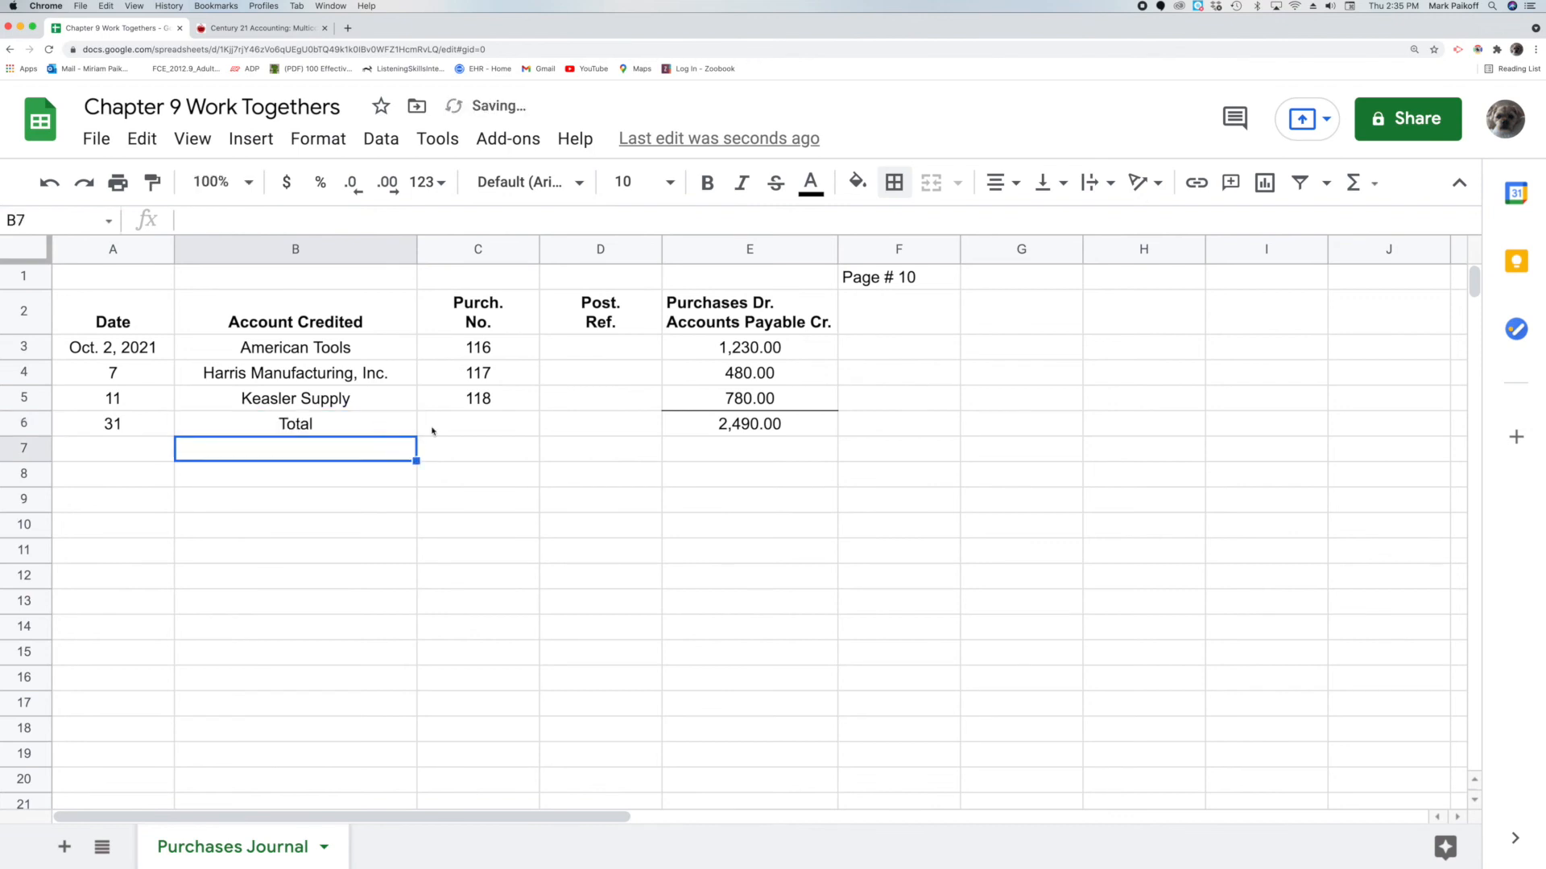
# Add a double-line bottom border under the 2,490.00 total in E6
pyautogui.click(810, 427)
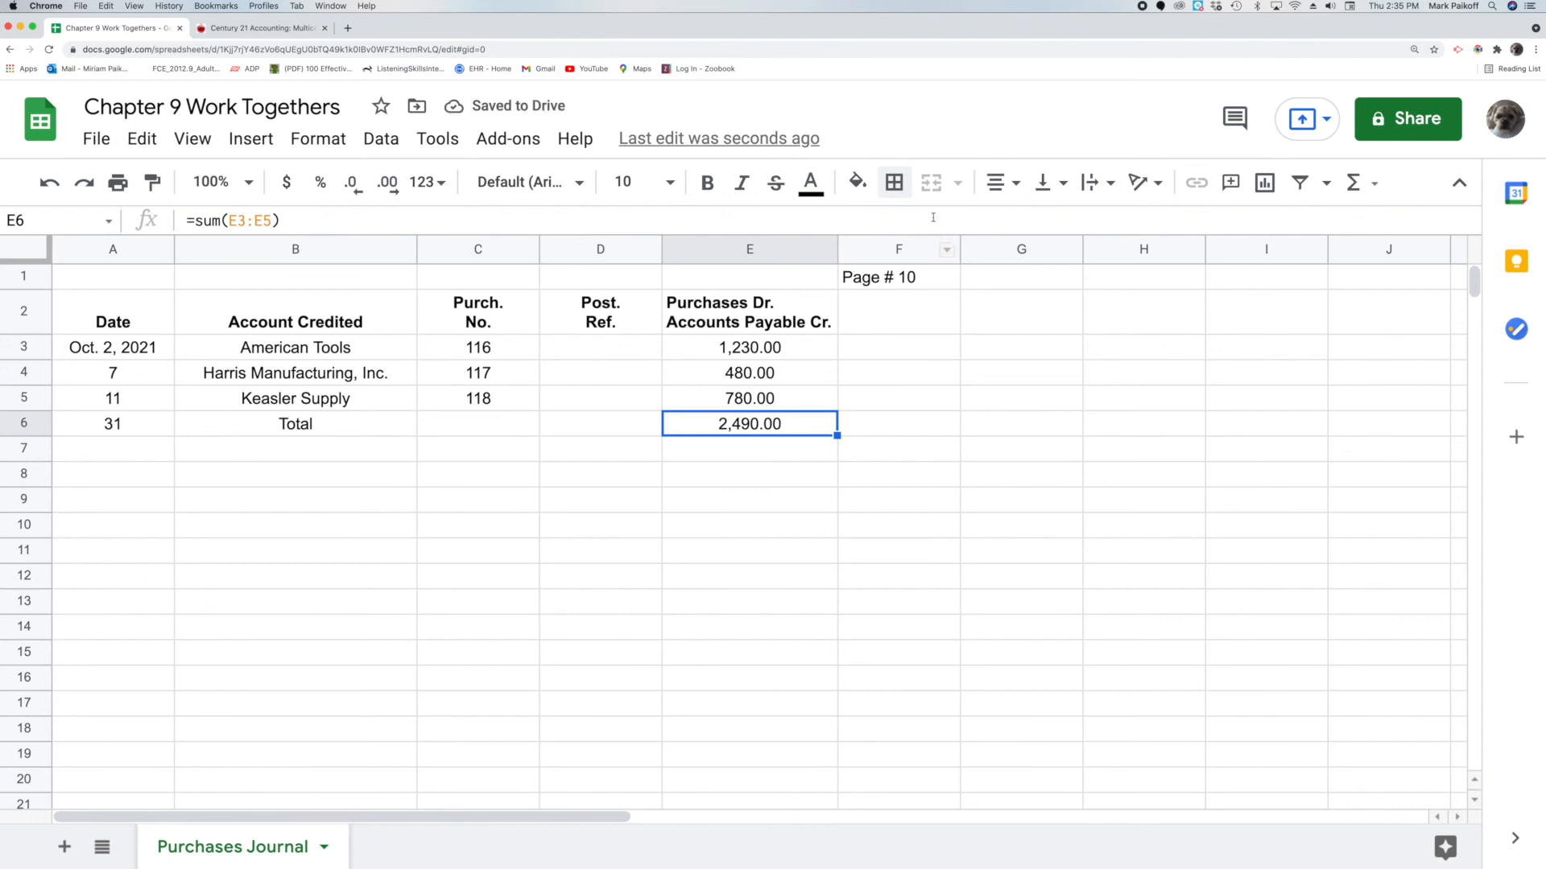
pyautogui.click(906, 193)
pyautogui.click(1086, 266)
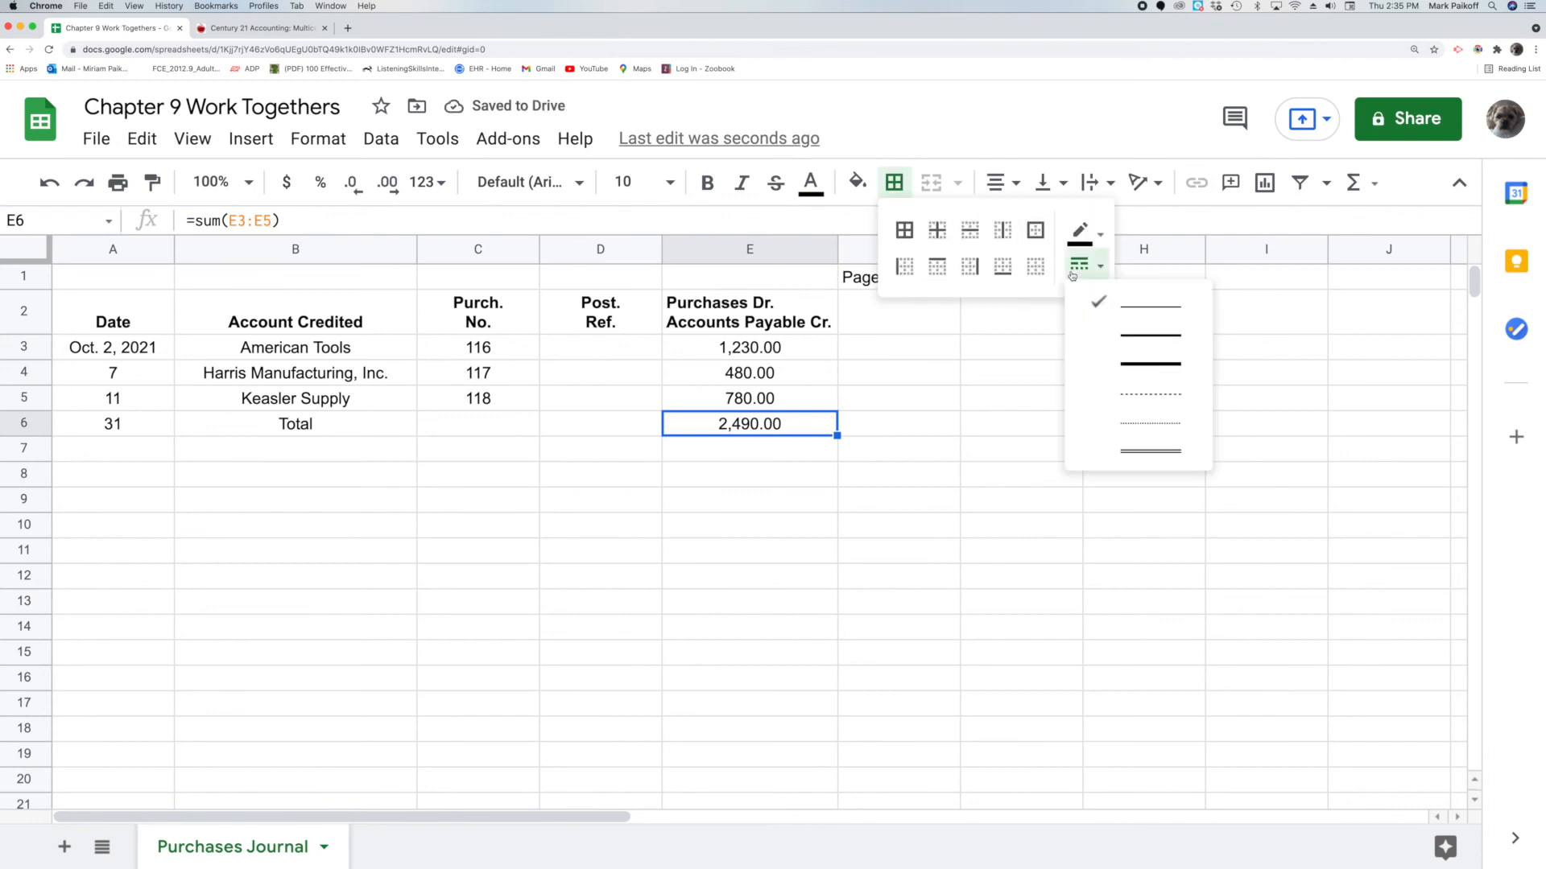
pyautogui.click(1127, 456)
pyautogui.click(1003, 265)
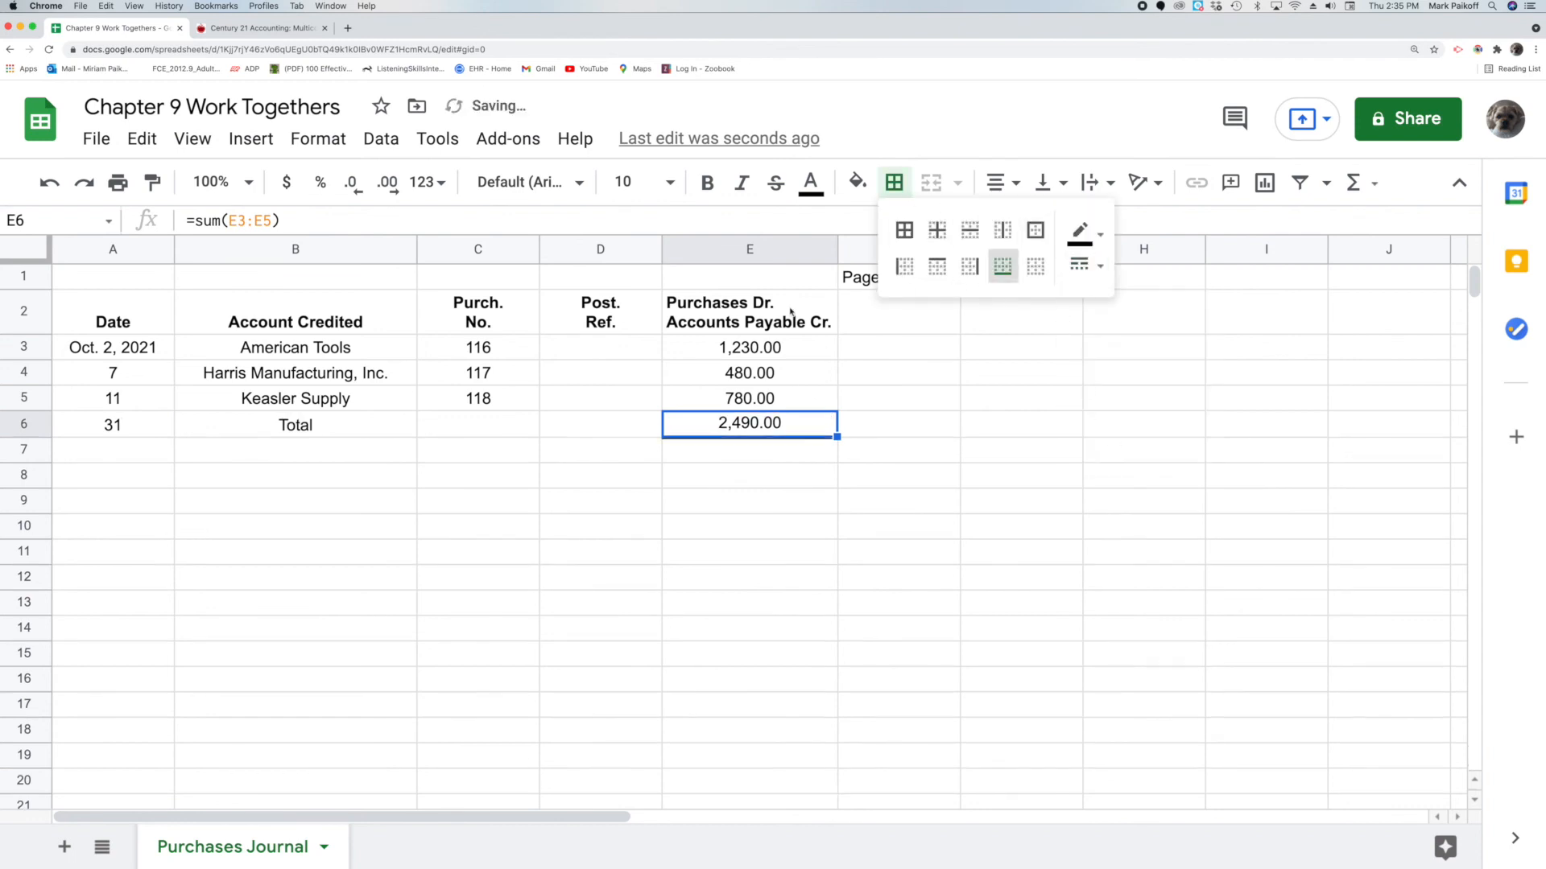
pyautogui.click(628, 423)
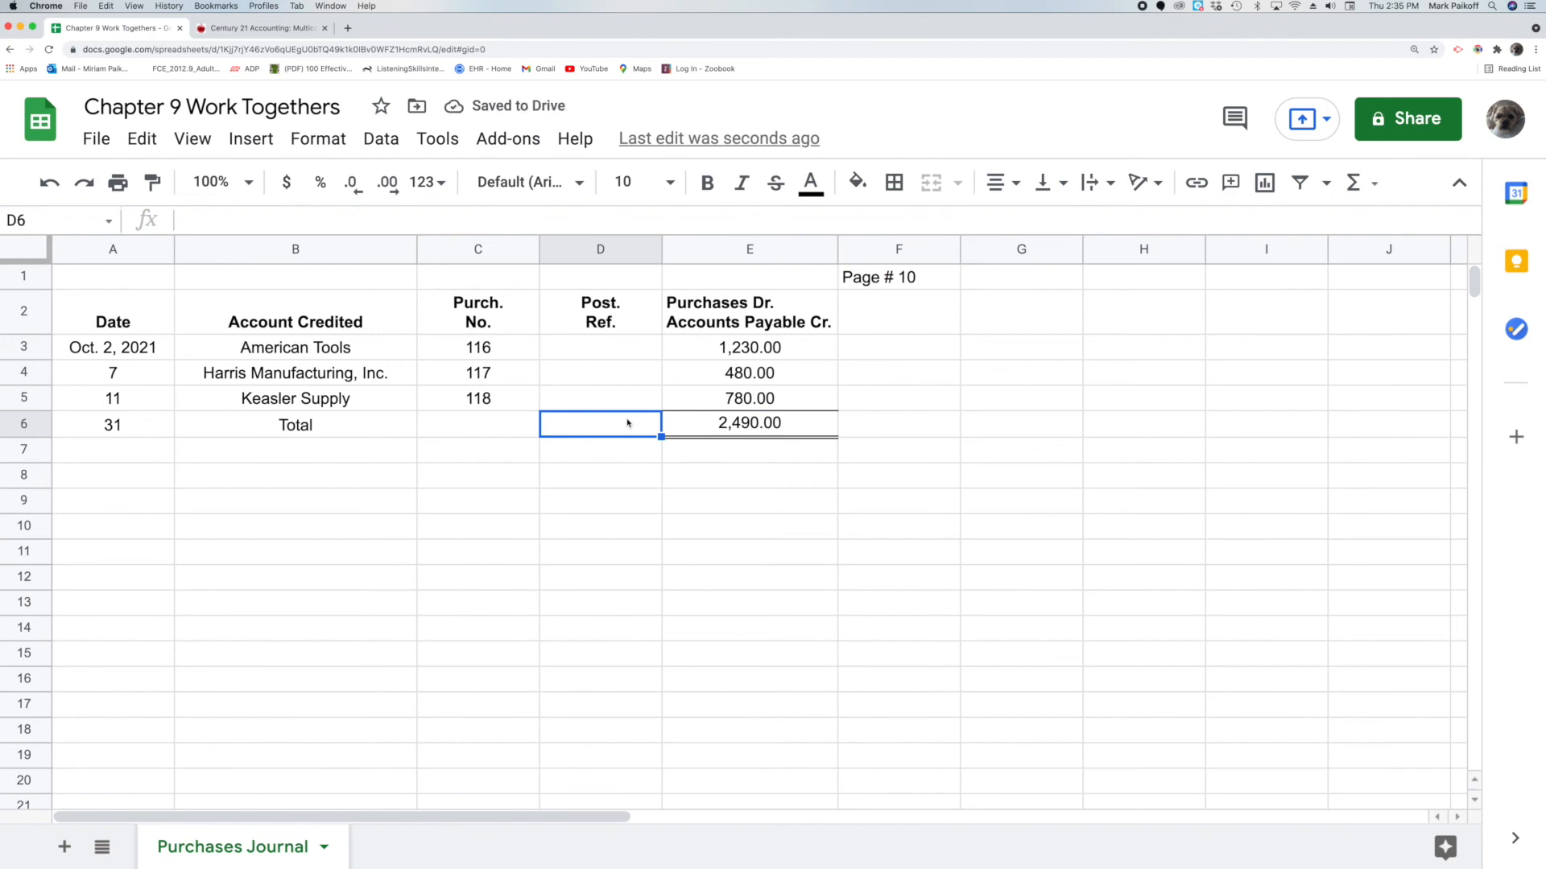